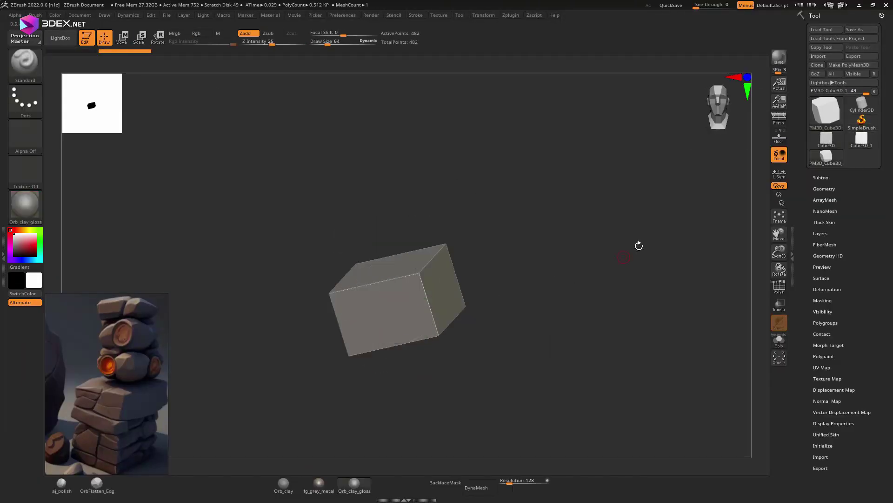
DynaMesh the cube at resolution 520 and carve Orb_Cracks2 cracks into stacked blocks with smoothed edges
{"action": "left_click", "coordinate": [827, 225]}
{"action": "key", "text": "s"}
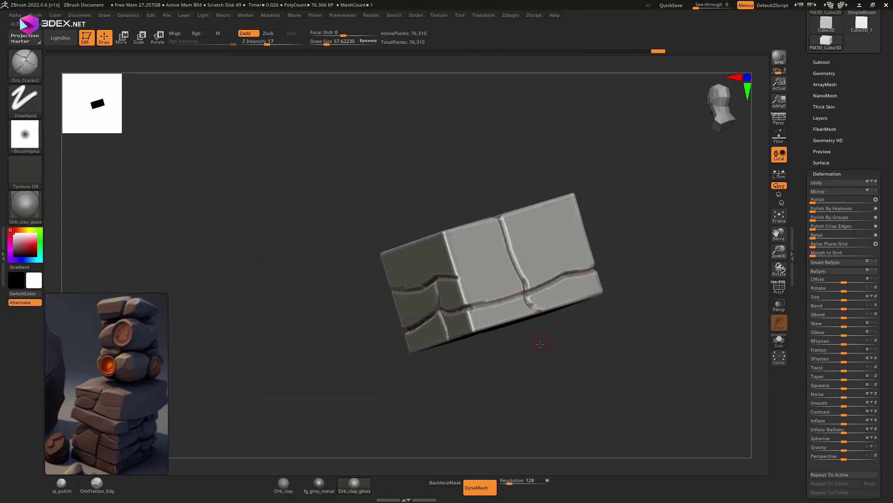
{"action": "left_click_drag", "start_coordinate": [664, 202], "coordinate": [674, 258]}
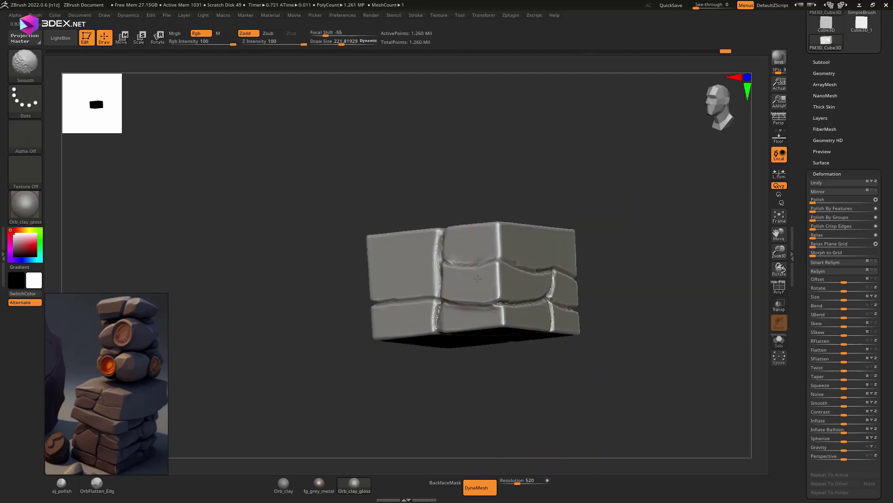
{"action": "mouse_move", "coordinate": [626, 271]}
{"action": "left_mouse_down"}
{"action": "mouse_move", "coordinate": [484, 369]}
{"action": "mouse_move", "coordinate": [413, 343]}
{"action": "mouse_move", "coordinate": [638, 297]}
{"action": "left_mouse_up"}
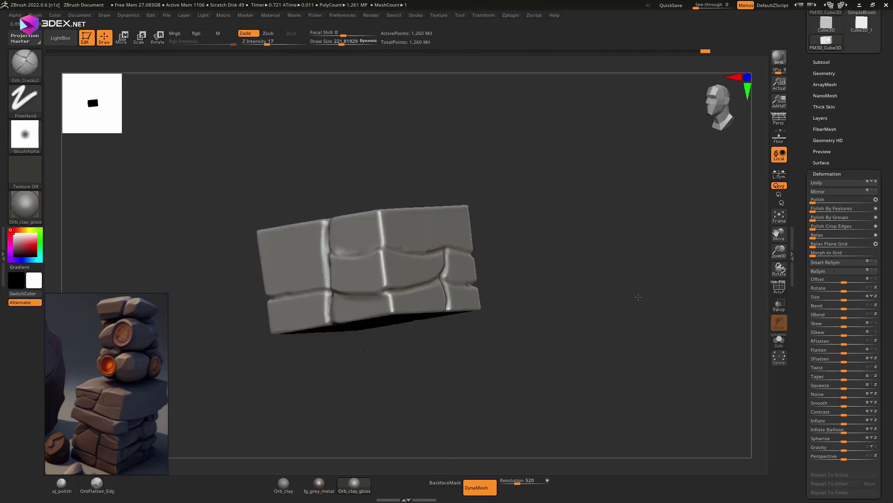
Orbit around the cracked stone block to inspect its front, sides and top
{"action": "left_click_drag", "start_coordinate": [494, 274], "coordinate": [650, 241]}
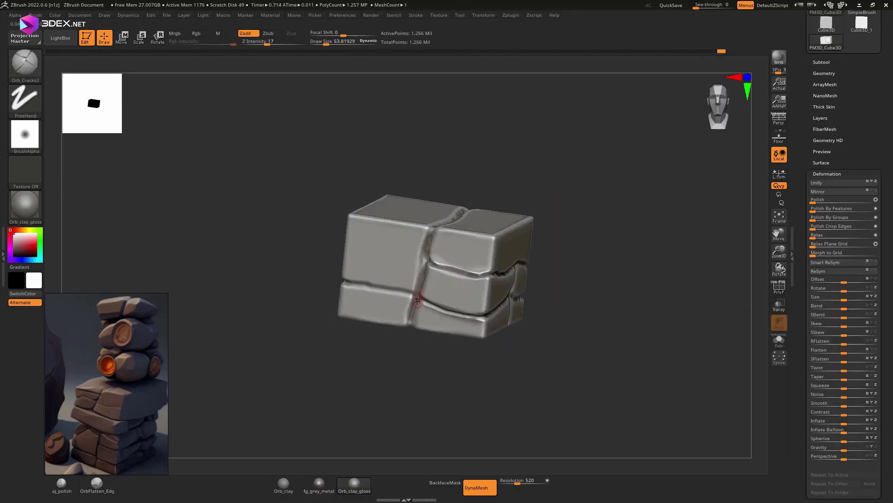
{"action": "left_click_drag", "start_coordinate": [439, 213], "coordinate": [595, 239]}
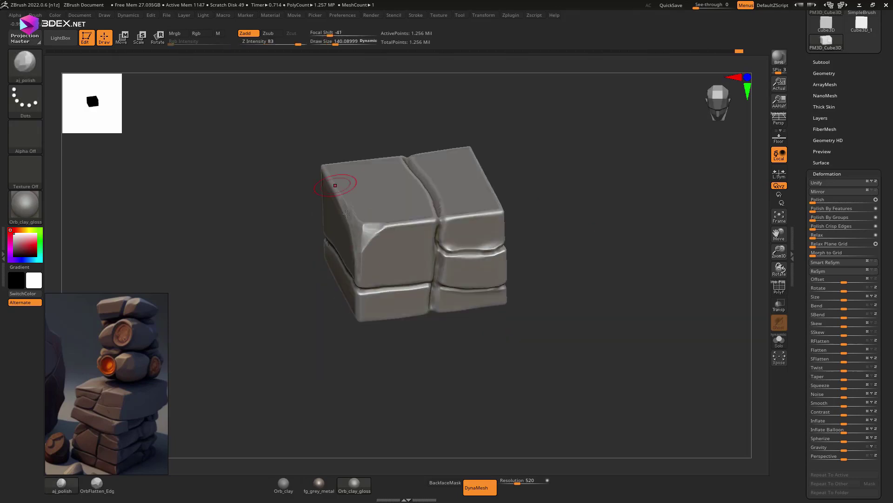
{"action": "left_click_drag", "start_coordinate": [455, 224], "coordinate": [617, 179]}
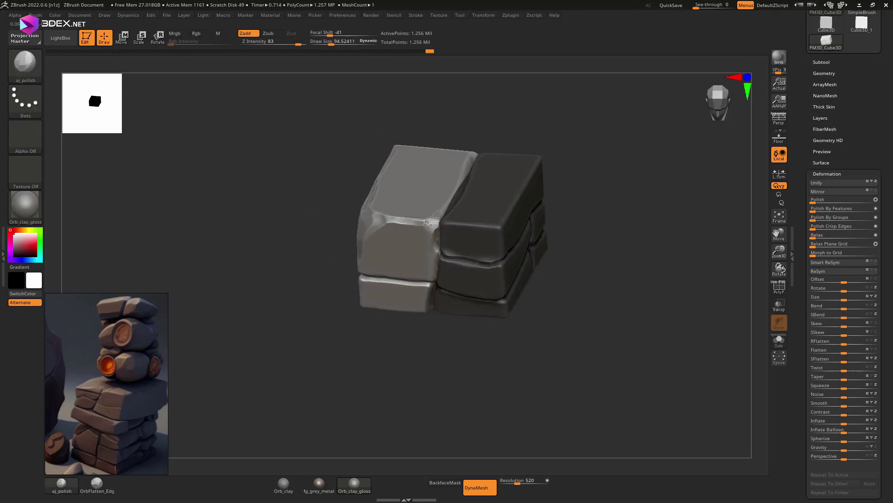
{"action": "mouse_move", "coordinate": [623, 228]}
{"action": "left_mouse_down"}
{"action": "mouse_move", "coordinate": [677, 146]}
{"action": "mouse_move", "coordinate": [573, 145]}
{"action": "mouse_move", "coordinate": [521, 207]}
{"action": "left_mouse_up"}
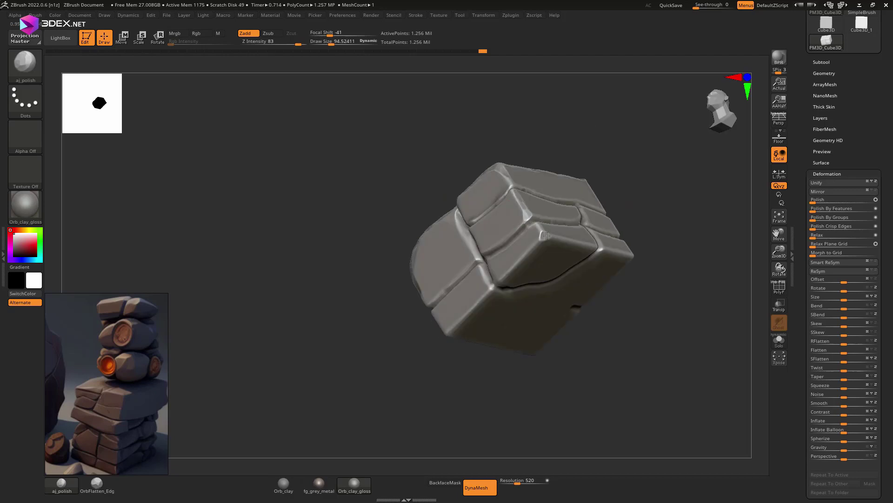
{"action": "left_click_drag", "start_coordinate": [544, 238], "coordinate": [448, 294]}
{"action": "mouse_move", "coordinate": [618, 226]}
{"action": "left_mouse_down"}
{"action": "mouse_move", "coordinate": [549, 218]}
{"action": "mouse_move", "coordinate": [592, 186]}
{"action": "mouse_move", "coordinate": [510, 276]}
{"action": "mouse_move", "coordinate": [504, 308]}
{"action": "left_mouse_up"}
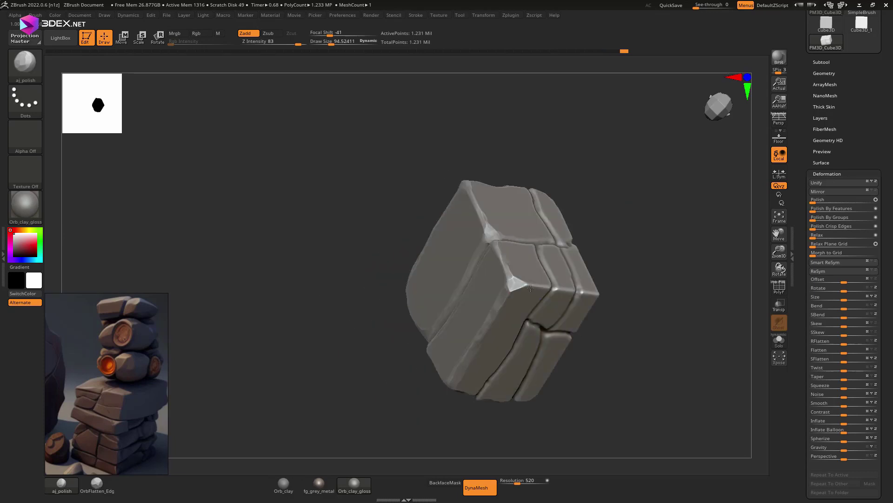
{"action": "mouse_move", "coordinate": [479, 317]}
{"action": "left_mouse_down"}
{"action": "mouse_move", "coordinate": [326, 396]}
{"action": "mouse_move", "coordinate": [197, 417]}
{"action": "left_mouse_up"}
Polish the stone blocks' faces and edges flat with the aj_polish brush
{"action": "left_click", "coordinate": [61, 482]}
{"action": "mouse_move", "coordinate": [279, 326]}
{"action": "left_mouse_down"}
{"action": "mouse_move", "coordinate": [542, 298]}
{"action": "mouse_move", "coordinate": [590, 236]}
{"action": "mouse_move", "coordinate": [680, 229]}
{"action": "mouse_move", "coordinate": [512, 319]}
{"action": "left_mouse_up"}
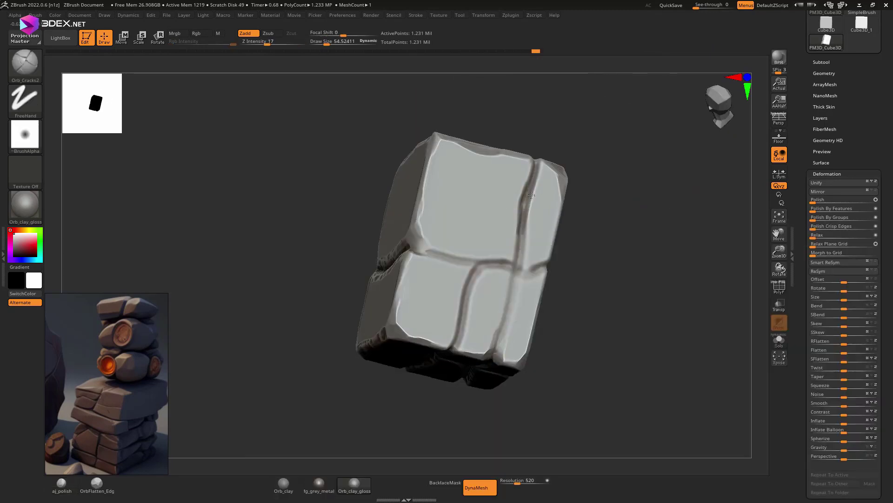
{"action": "mouse_move", "coordinate": [485, 264]}
{"action": "left_mouse_down"}
{"action": "mouse_move", "coordinate": [645, 228]}
{"action": "mouse_move", "coordinate": [608, 309]}
{"action": "mouse_move", "coordinate": [652, 188]}
{"action": "mouse_move", "coordinate": [404, 337]}
{"action": "mouse_move", "coordinate": [644, 184]}
{"action": "mouse_move", "coordinate": [463, 216]}
{"action": "mouse_move", "coordinate": [488, 288]}
{"action": "mouse_move", "coordinate": [458, 318]}
{"action": "left_mouse_up"}
{"action": "mouse_move", "coordinate": [405, 177]}
{"action": "left_mouse_down"}
{"action": "mouse_move", "coordinate": [533, 213]}
{"action": "mouse_move", "coordinate": [300, 228]}
{"action": "mouse_move", "coordinate": [279, 237]}
{"action": "left_mouse_up"}
{"action": "left_click", "coordinate": [25, 62]}
Pick the OrbFlatten_Edg brush and snap the stone to front and side views
{"action": "left_click", "coordinate": [69, 93]}
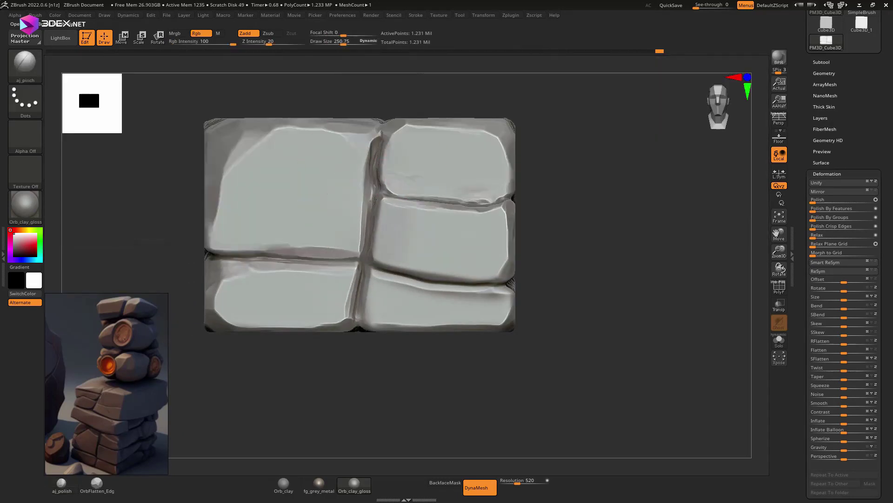
{"action": "left_click_drag", "start_coordinate": [572, 293], "coordinate": [591, 269], "text": "alt"}
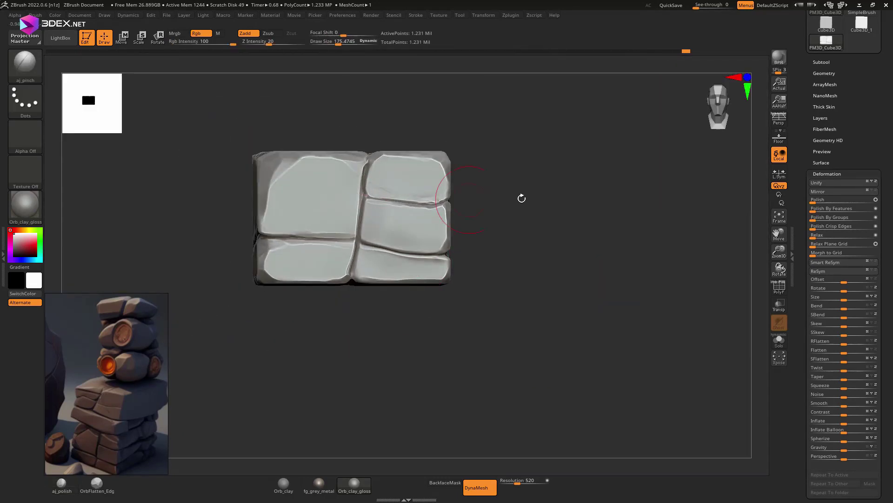
{"action": "left_click_drag", "start_coordinate": [522, 198], "coordinate": [467, 210]}
{"action": "mouse_move", "coordinate": [502, 233]}
{"action": "left_mouse_down"}
{"action": "mouse_move", "coordinate": [678, 150]}
{"action": "mouse_move", "coordinate": [566, 323]}
{"action": "mouse_move", "coordinate": [506, 190]}
{"action": "left_mouse_up"}
{"action": "left_click", "coordinate": [97, 484]}
{"action": "left_click_drag", "start_coordinate": [186, 372], "coordinate": [205, 361], "text": "shift"}
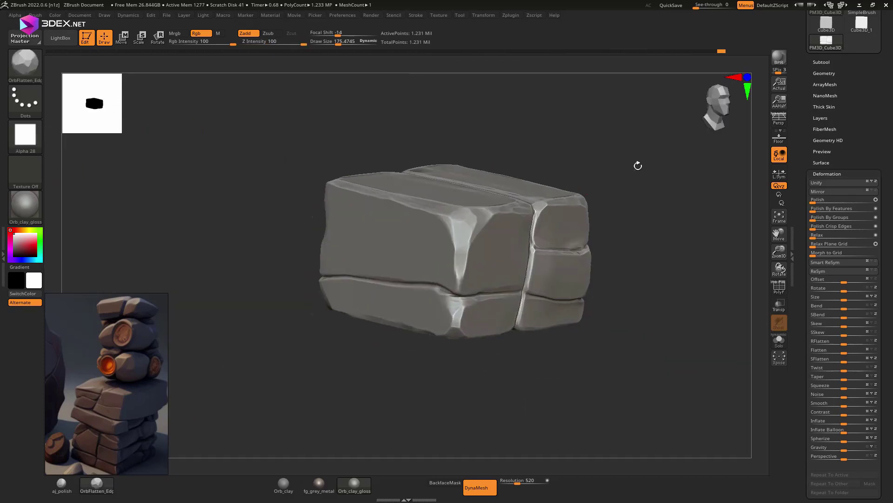
{"action": "left_click_drag", "start_coordinate": [638, 165], "coordinate": [648, 239]}
Mask the stones' upper part with MaskPen in side view and flatten their edges into chamfers
{"action": "mouse_move", "coordinate": [647, 136]}
{"action": "left_mouse_down", "text": "ctrl"}
{"action": "mouse_move", "coordinate": [493, 390]}
{"action": "mouse_move", "coordinate": [470, 258]}
{"action": "left_mouse_up", "text": "ctrl"}
{"action": "left_click_drag", "start_coordinate": [651, 326], "coordinate": [661, 381], "text": "shift"}
{"action": "left_click_drag", "start_coordinate": [585, 124], "coordinate": [398, 254], "text": "ctrl"}
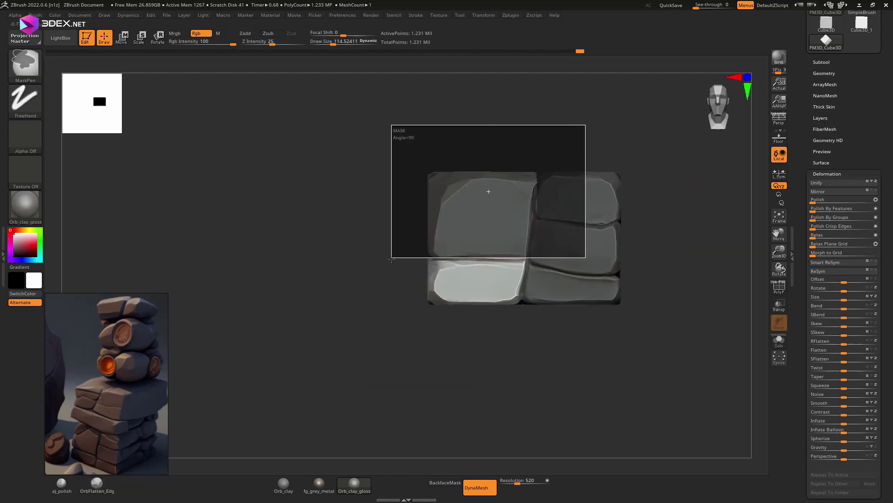
{"action": "mouse_move", "coordinate": [442, 333]}
{"action": "left_mouse_down"}
{"action": "mouse_move", "coordinate": [615, 225]}
{"action": "mouse_move", "coordinate": [624, 173]}
{"action": "mouse_move", "coordinate": [483, 245]}
{"action": "mouse_move", "coordinate": [479, 262]}
{"action": "mouse_move", "coordinate": [451, 269]}
{"action": "mouse_move", "coordinate": [285, 144]}
{"action": "left_mouse_up"}
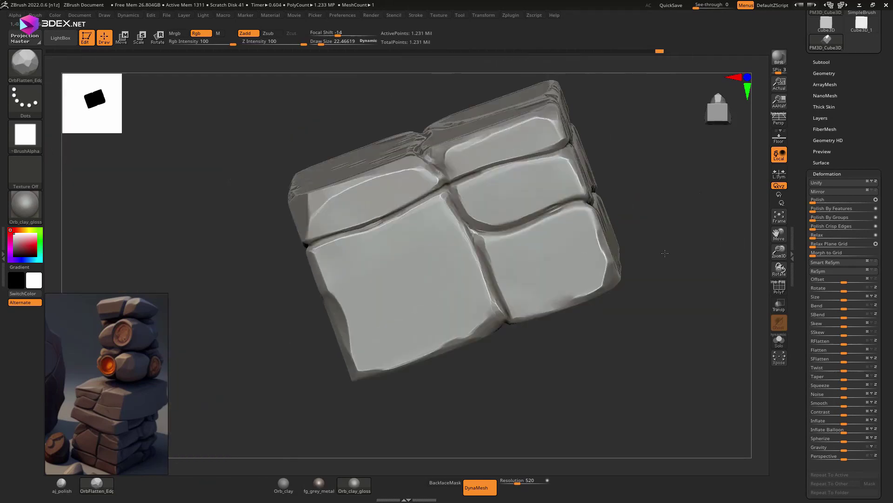
Smooth the carved stones with the Smooth brush
{"action": "mouse_move", "coordinate": [285, 144]}
{"action": "left_mouse_down"}
{"action": "mouse_move", "coordinate": [660, 136]}
{"action": "mouse_move", "coordinate": [617, 307]}
{"action": "mouse_move", "coordinate": [489, 382]}
{"action": "mouse_move", "coordinate": [592, 270]}
{"action": "mouse_move", "coordinate": [454, 282]}
{"action": "left_mouse_up"}
{"action": "mouse_move", "coordinate": [406, 321]}
{"action": "left_mouse_down"}
{"action": "mouse_move", "coordinate": [386, 204]}
{"action": "mouse_move", "coordinate": [420, 298]}
{"action": "mouse_move", "coordinate": [382, 275]}
{"action": "mouse_move", "coordinate": [649, 257]}
{"action": "mouse_move", "coordinate": [594, 235]}
{"action": "mouse_move", "coordinate": [396, 303]}
{"action": "mouse_move", "coordinate": [353, 329]}
{"action": "mouse_move", "coordinate": [283, 289]}
{"action": "mouse_move", "coordinate": [206, 275]}
{"action": "mouse_move", "coordinate": [593, 271]}
{"action": "mouse_move", "coordinate": [382, 301]}
{"action": "left_mouse_up"}
{"action": "mouse_move", "coordinate": [355, 377]}
{"action": "left_mouse_down"}
{"action": "mouse_move", "coordinate": [586, 194]}
{"action": "mouse_move", "coordinate": [443, 248]}
{"action": "mouse_move", "coordinate": [466, 384]}
{"action": "mouse_move", "coordinate": [409, 349]}
{"action": "mouse_move", "coordinate": [645, 215]}
{"action": "mouse_move", "coordinate": [512, 260]}
{"action": "mouse_move", "coordinate": [555, 309]}
{"action": "mouse_move", "coordinate": [432, 306]}
{"action": "mouse_move", "coordinate": [644, 221]}
{"action": "mouse_move", "coordinate": [432, 293]}
{"action": "mouse_move", "coordinate": [512, 242]}
{"action": "mouse_move", "coordinate": [483, 173]}
{"action": "left_mouse_up"}
{"action": "key", "text": "s"}
{"action": "key", "text": "b"}
{"action": "key", "text": "s"}
{"action": "key", "text": "m"}
{"action": "mouse_move", "coordinate": [605, 210]}
{"action": "left_mouse_down", "text": "shift"}
{"action": "mouse_move", "coordinate": [656, 233]}
{"action": "mouse_move", "coordinate": [618, 177]}
{"action": "mouse_move", "coordinate": [658, 248]}
{"action": "left_mouse_up", "text": "shift"}
Position the appended Cube3D subtool on top of the stone block with the Move gizmo
{"action": "left_click", "coordinate": [457, 251], "text": "alt"}
{"action": "key", "text": "w"}
{"action": "left_click_drag", "start_coordinate": [458, 251], "coordinate": [400, 242]}
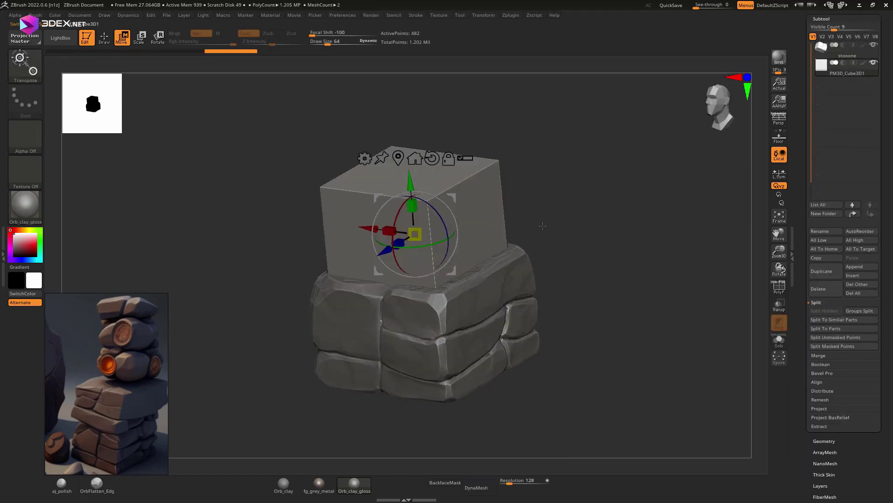
DynaMesh the top cube at resolution 128 and carve a horizontal Orb_Cracks2 crack across it
{"action": "left_click_drag", "start_coordinate": [598, 203], "coordinate": [605, 232]}
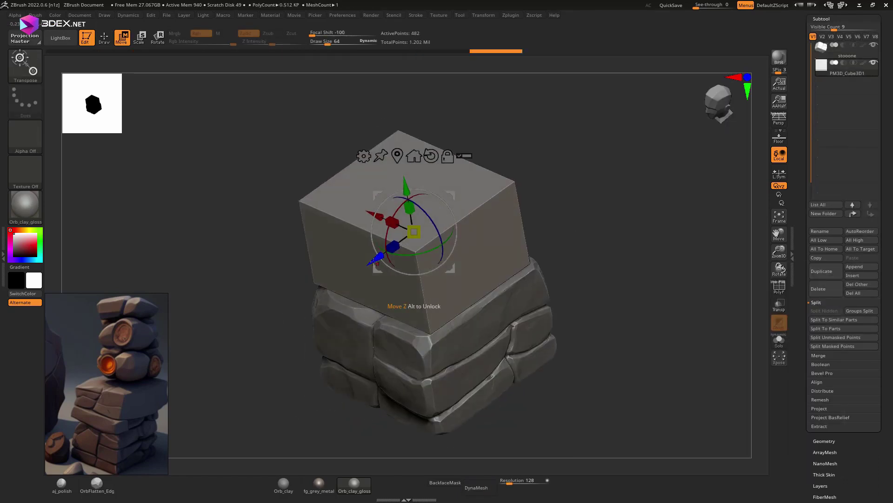
{"action": "key", "text": "q"}
{"action": "left_click", "coordinate": [479, 487]}
{"action": "left_click_drag", "start_coordinate": [502, 449], "coordinate": [683, 198]}
{"action": "key", "text": "b"}
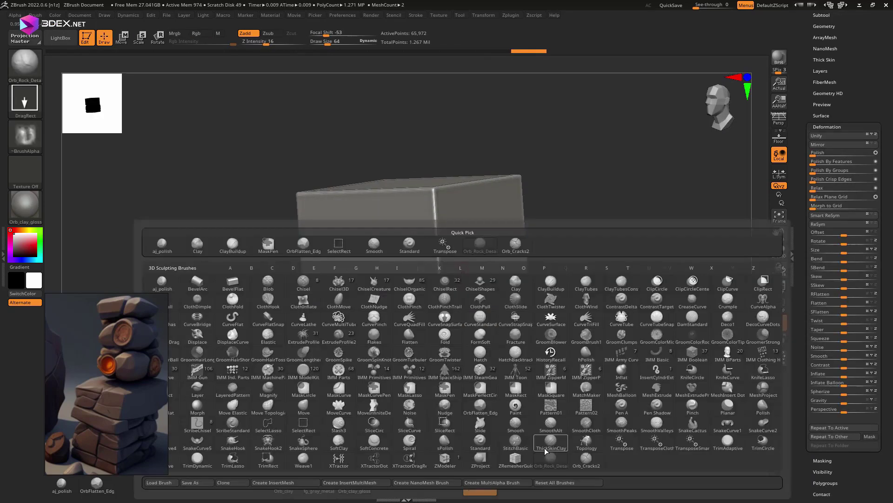
{"action": "left_click", "coordinate": [499, 339]}
{"action": "left_click_drag", "start_coordinate": [337, 266], "coordinate": [484, 288]}
{"action": "left_click_drag", "start_coordinate": [654, 218], "coordinate": [466, 256]}
{"action": "left_click_drag", "start_coordinate": [255, 298], "coordinate": [602, 242]}
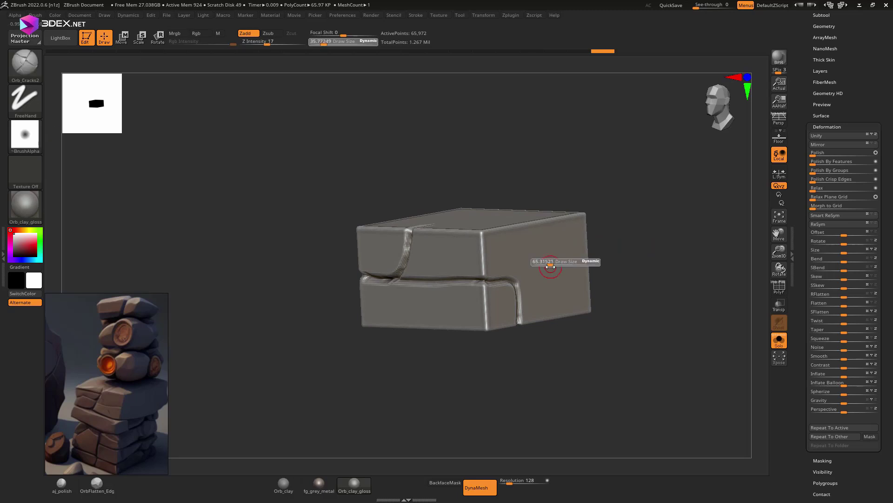
Reshape the cube's lower front corner with the gizmo and mask the top slab
{"action": "left_click_drag", "start_coordinate": [453, 264], "coordinate": [629, 232]}
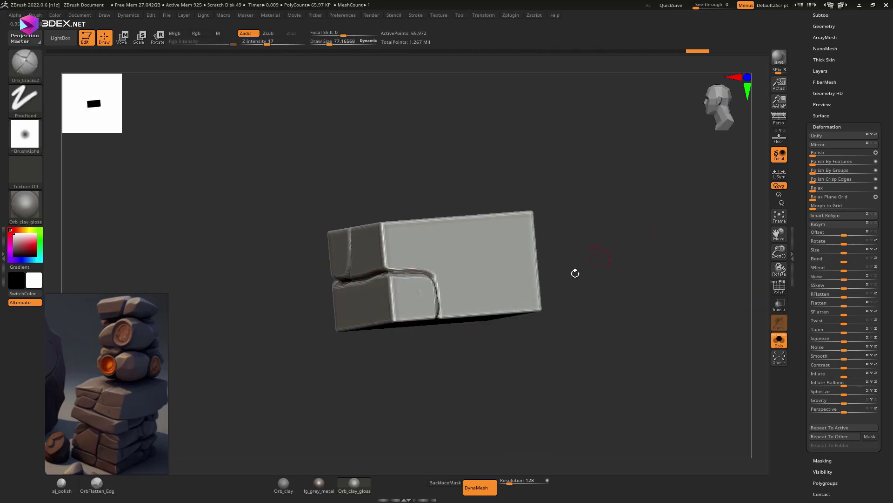
{"action": "mouse_move", "coordinate": [476, 289]}
{"action": "left_mouse_down"}
{"action": "mouse_move", "coordinate": [674, 269]}
{"action": "mouse_move", "coordinate": [670, 294]}
{"action": "left_mouse_up"}
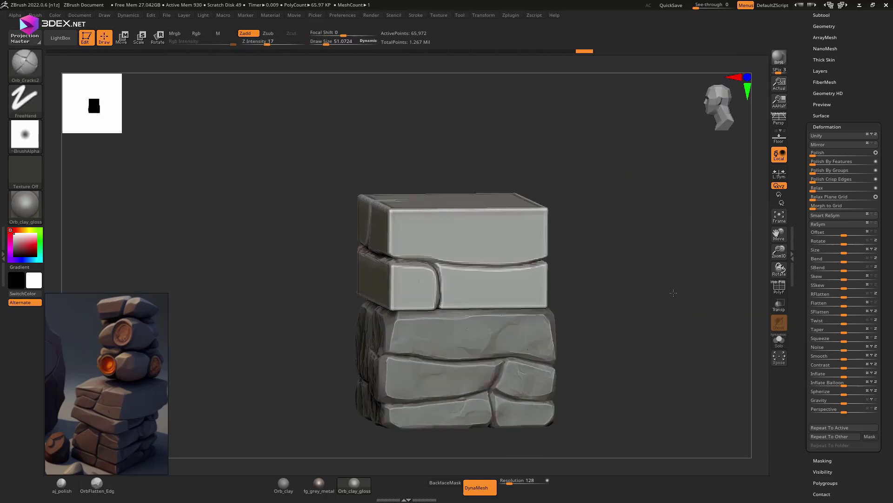
{"action": "left_click_drag", "start_coordinate": [551, 254], "coordinate": [558, 237], "text": "ctrl"}
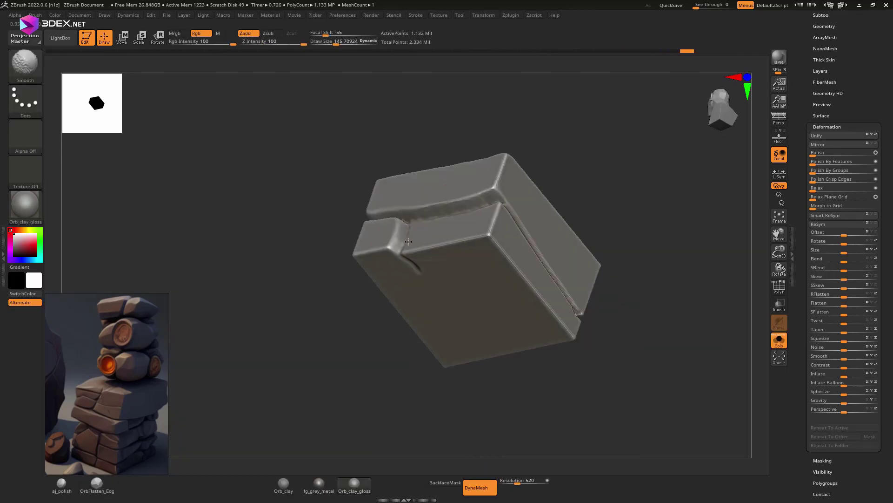
{"action": "left_click_drag", "start_coordinate": [679, 356], "coordinate": [368, 332]}
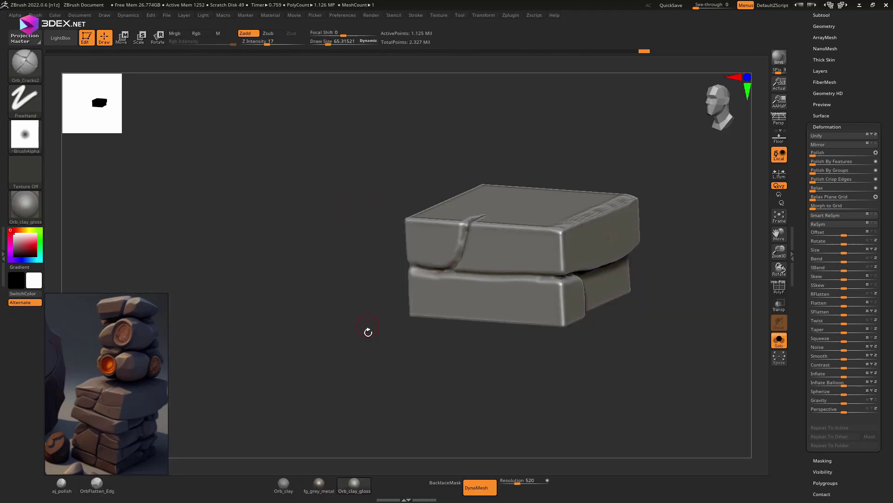
{"action": "mouse_move", "coordinate": [467, 244]}
{"action": "left_mouse_down"}
{"action": "mouse_move", "coordinate": [467, 234]}
{"action": "mouse_move", "coordinate": [629, 251]}
{"action": "mouse_move", "coordinate": [651, 263]}
{"action": "left_mouse_up"}
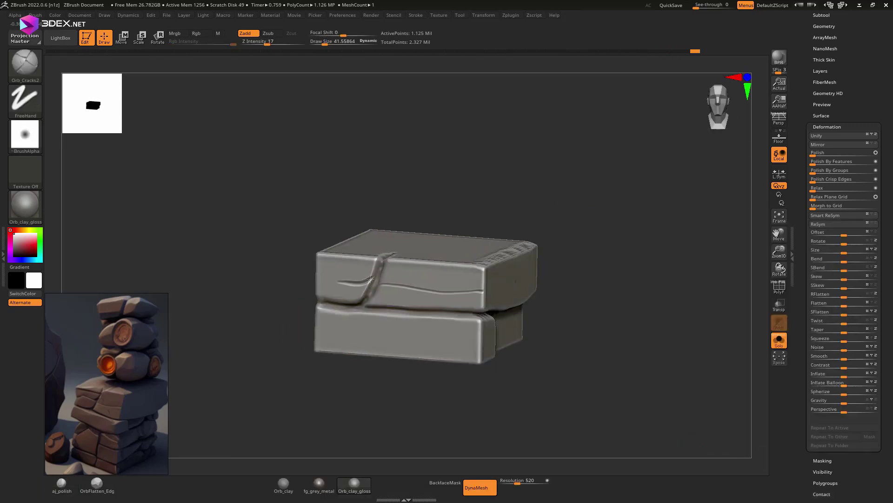
{"action": "left_click_drag", "start_coordinate": [564, 259], "coordinate": [470, 195]}
Pinch the crack edges with aj_pinch and polish the slab corners round with aj_polish
{"action": "key", "text": "b"}
{"action": "left_click", "coordinate": [469, 195]}
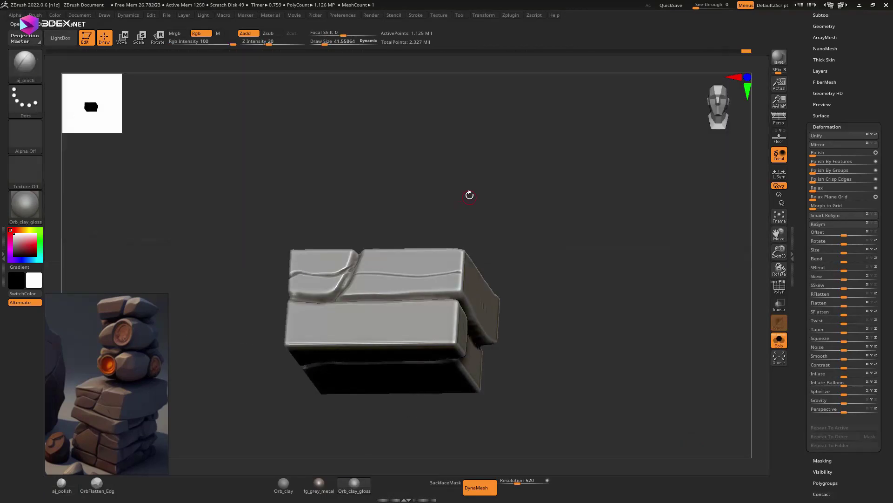
{"action": "left_click_drag", "start_coordinate": [435, 245], "coordinate": [522, 229]}
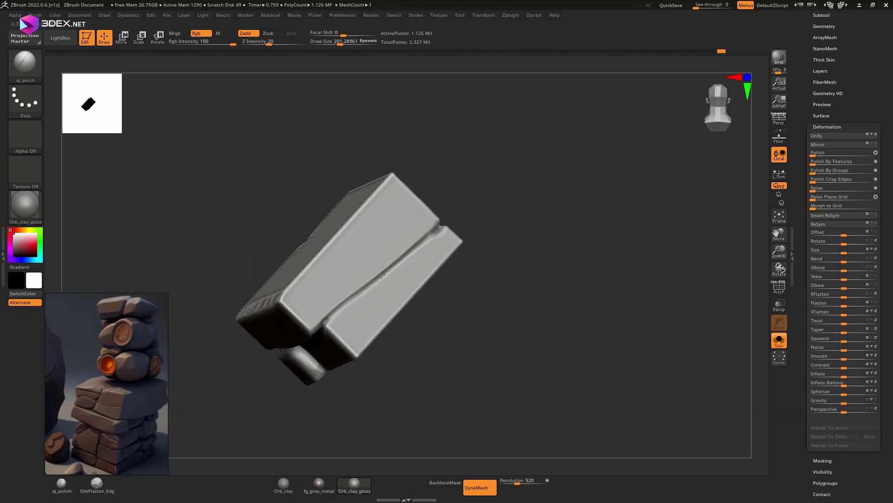
{"action": "mouse_move", "coordinate": [590, 271]}
{"action": "left_mouse_down"}
{"action": "mouse_move", "coordinate": [620, 247]}
{"action": "mouse_move", "coordinate": [648, 259]}
{"action": "mouse_move", "coordinate": [455, 286]}
{"action": "mouse_move", "coordinate": [518, 302]}
{"action": "left_mouse_up"}
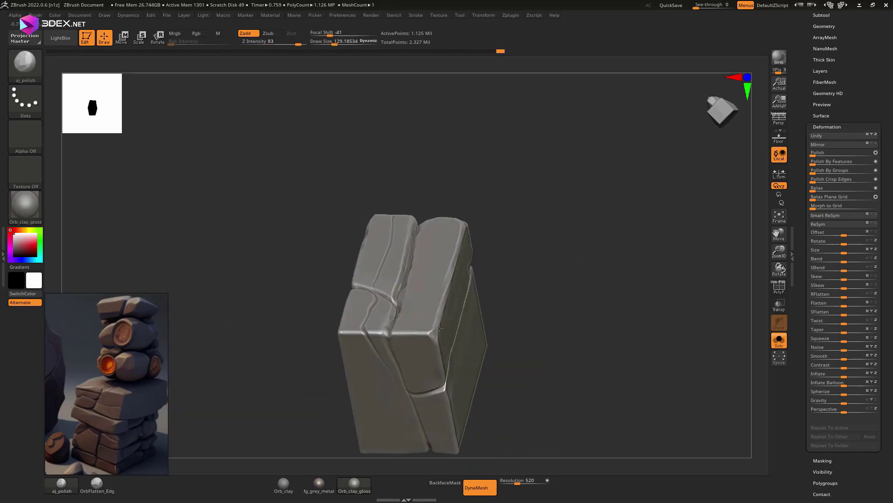
{"action": "key", "text": "s"}
{"action": "left_click_drag", "start_coordinate": [570, 244], "coordinate": [426, 317]}
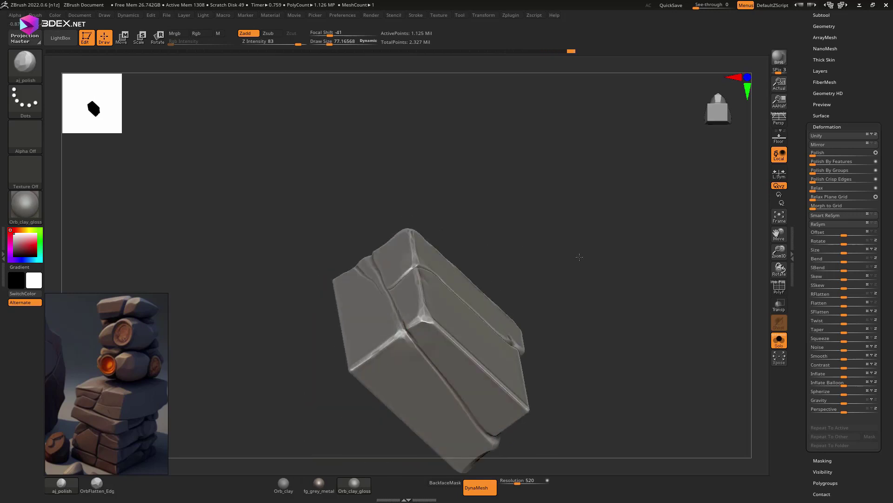
{"action": "left_click_drag", "start_coordinate": [349, 373], "coordinate": [574, 250]}
{"action": "mouse_move", "coordinate": [539, 285]}
{"action": "left_mouse_down"}
{"action": "mouse_move", "coordinate": [618, 253]}
{"action": "mouse_move", "coordinate": [522, 319]}
{"action": "mouse_move", "coordinate": [502, 164]}
{"action": "mouse_move", "coordinate": [443, 373]}
{"action": "mouse_move", "coordinate": [193, 378]}
{"action": "left_mouse_up"}
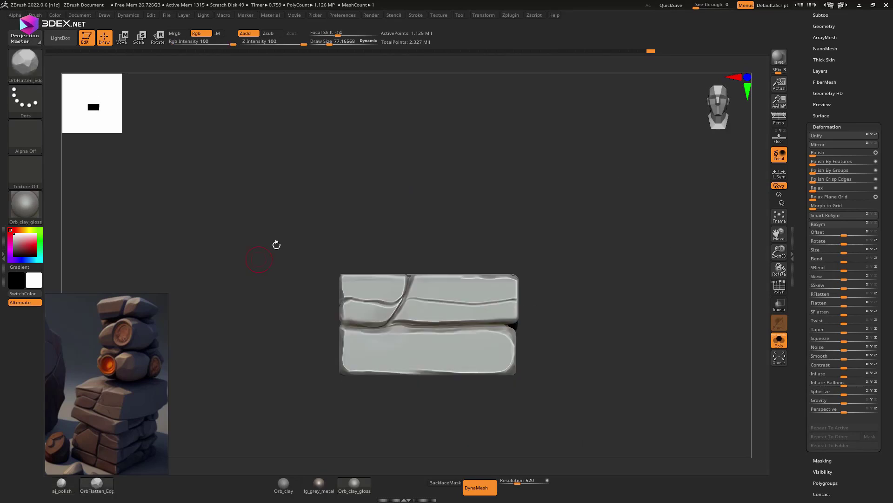
Flatten the top slabs' faces and chisel their edges with OrbFlatten_Edg, sharpening the crack
{"action": "left_click", "coordinate": [96, 484]}
{"action": "mouse_move", "coordinate": [512, 303]}
{"action": "left_mouse_down"}
{"action": "mouse_move", "coordinate": [591, 265]}
{"action": "mouse_move", "coordinate": [492, 257]}
{"action": "mouse_move", "coordinate": [512, 279]}
{"action": "mouse_move", "coordinate": [488, 261]}
{"action": "mouse_move", "coordinate": [450, 256]}
{"action": "mouse_move", "coordinate": [374, 392]}
{"action": "mouse_move", "coordinate": [599, 243]}
{"action": "mouse_move", "coordinate": [423, 233]}
{"action": "mouse_move", "coordinate": [369, 292]}
{"action": "left_mouse_up"}
{"action": "mouse_move", "coordinate": [396, 217]}
{"action": "left_mouse_down"}
{"action": "mouse_move", "coordinate": [520, 181]}
{"action": "mouse_move", "coordinate": [606, 175]}
{"action": "mouse_move", "coordinate": [594, 193]}
{"action": "mouse_move", "coordinate": [651, 196]}
{"action": "mouse_move", "coordinate": [582, 233]}
{"action": "mouse_move", "coordinate": [519, 207]}
{"action": "mouse_move", "coordinate": [676, 216]}
{"action": "mouse_move", "coordinate": [393, 336]}
{"action": "mouse_move", "coordinate": [411, 270]}
{"action": "mouse_move", "coordinate": [265, 369]}
{"action": "mouse_move", "coordinate": [285, 278]}
{"action": "left_mouse_up"}
{"action": "key", "text": "s"}
{"action": "left_click_drag", "start_coordinate": [193, 370], "coordinate": [407, 305]}
{"action": "mouse_move", "coordinate": [440, 179]}
{"action": "left_mouse_down"}
{"action": "mouse_move", "coordinate": [199, 249]}
{"action": "mouse_move", "coordinate": [170, 223]}
{"action": "mouse_move", "coordinate": [526, 199]}
{"action": "mouse_move", "coordinate": [545, 174]}
{"action": "mouse_move", "coordinate": [406, 275]}
{"action": "mouse_move", "coordinate": [628, 203]}
{"action": "mouse_move", "coordinate": [343, 285]}
{"action": "left_mouse_up"}
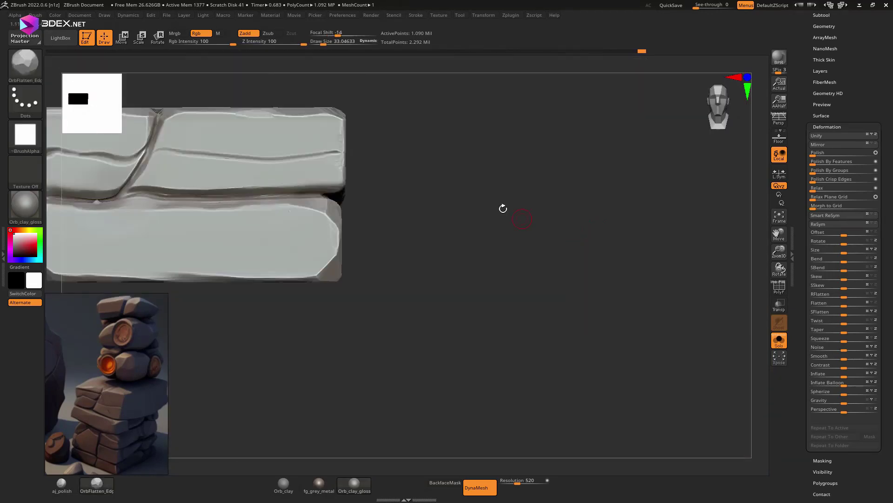
{"action": "mouse_move", "coordinate": [468, 263]}
{"action": "right_mouse_down"}
{"action": "mouse_move", "coordinate": [328, 252]}
{"action": "mouse_move", "coordinate": [349, 303]}
{"action": "mouse_move", "coordinate": [299, 300]}
{"action": "mouse_move", "coordinate": [590, 279]}
{"action": "mouse_move", "coordinate": [644, 403]}
{"action": "right_mouse_up"}
{"action": "key", "text": "b"}
{"action": "left_click", "coordinate": [651, 462]}
Place a cube above the slab base and round it into a block with the Move brush
{"action": "mouse_move", "coordinate": [581, 279]}
{"action": "right_mouse_down"}
{"action": "mouse_move", "coordinate": [528, 234]}
{"action": "mouse_move", "coordinate": [476, 222]}
{"action": "right_mouse_up"}
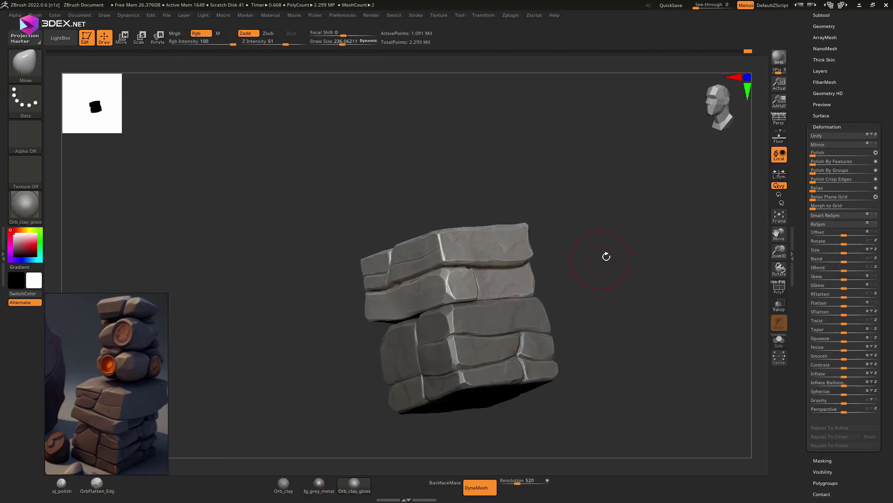
{"action": "mouse_move", "coordinate": [494, 270]}
{"action": "right_mouse_down"}
{"action": "mouse_move", "coordinate": [297, 265]}
{"action": "mouse_move", "coordinate": [443, 299]}
{"action": "mouse_move", "coordinate": [551, 277]}
{"action": "right_mouse_up"}
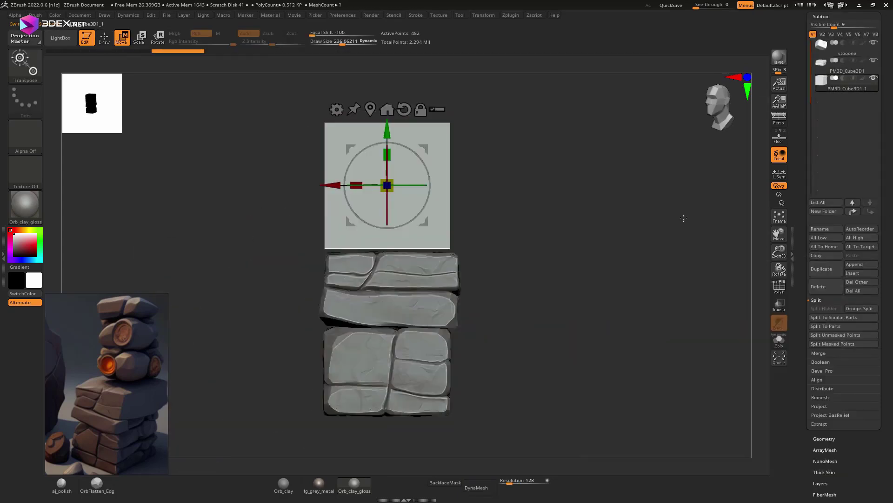
{"action": "key", "text": "q"}
{"action": "right_click_drag", "start_coordinate": [361, 217], "coordinate": [455, 179]}
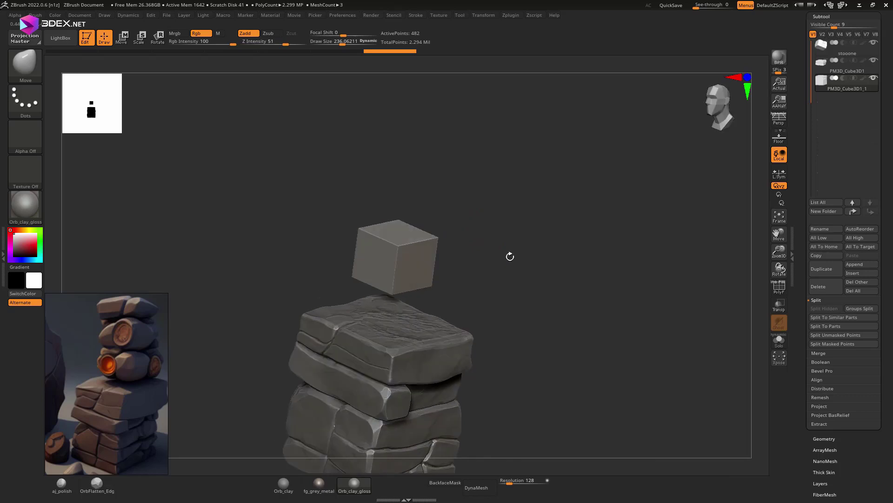
{"action": "mouse_move", "coordinate": [493, 211]}
{"action": "right_mouse_down"}
{"action": "mouse_move", "coordinate": [595, 235]}
{"action": "mouse_move", "coordinate": [554, 223]}
{"action": "right_mouse_up"}
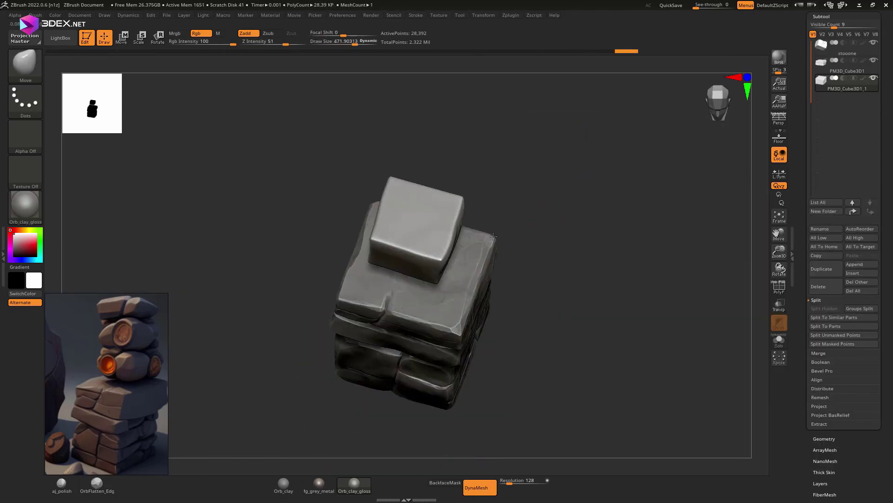
{"action": "mouse_move", "coordinate": [492, 213]}
{"action": "right_mouse_down"}
{"action": "mouse_move", "coordinate": [377, 320]}
{"action": "mouse_move", "coordinate": [446, 222]}
{"action": "mouse_move", "coordinate": [572, 187]}
{"action": "right_mouse_up"}
Move another cube onto the top of the stack with the transform gizmo, giving three rounded blocks
{"action": "key", "text": "w"}
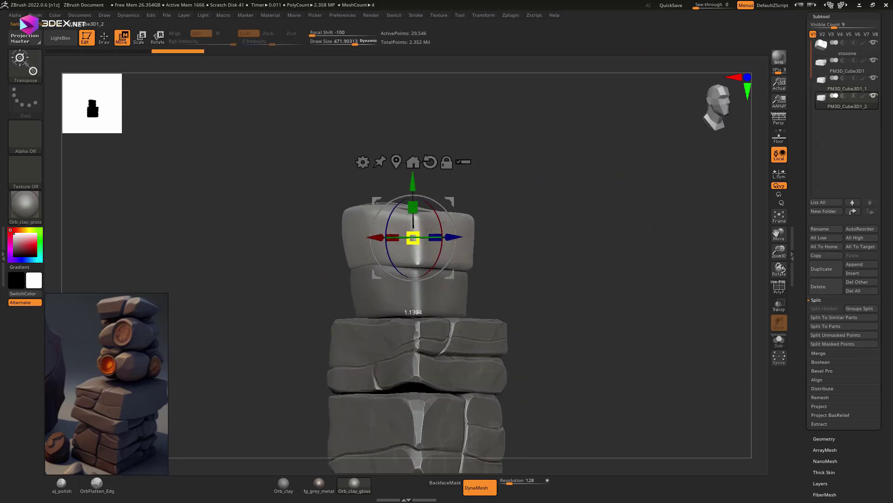
{"action": "right_click_drag", "start_coordinate": [508, 180], "coordinate": [610, 239], "text": "shift"}
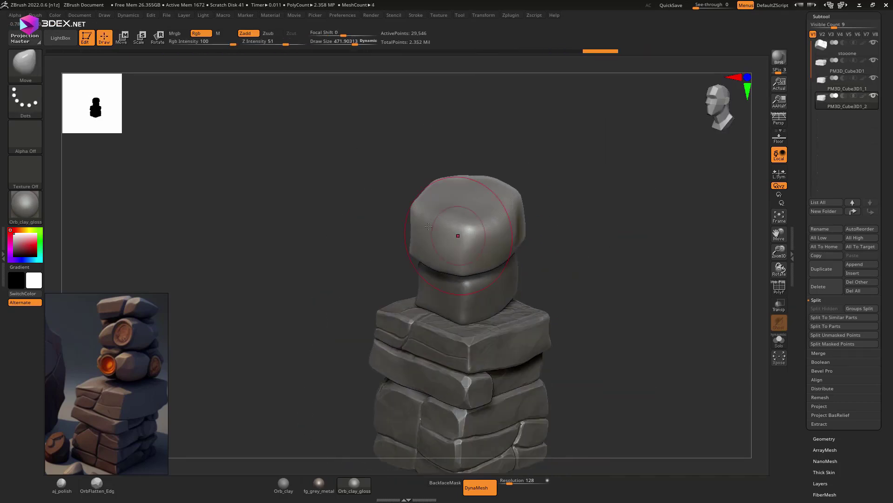
{"action": "right_click_drag", "start_coordinate": [620, 208], "coordinate": [617, 287]}
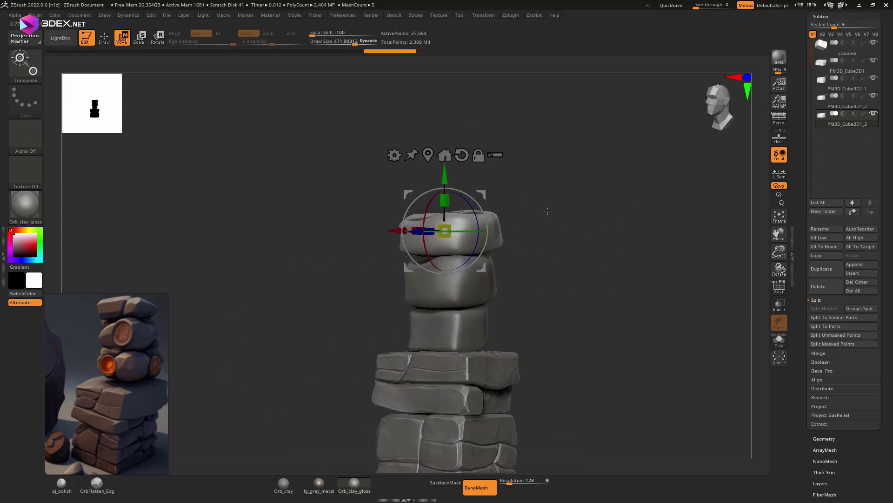
{"action": "right_click_drag", "start_coordinate": [312, 233], "coordinate": [529, 200]}
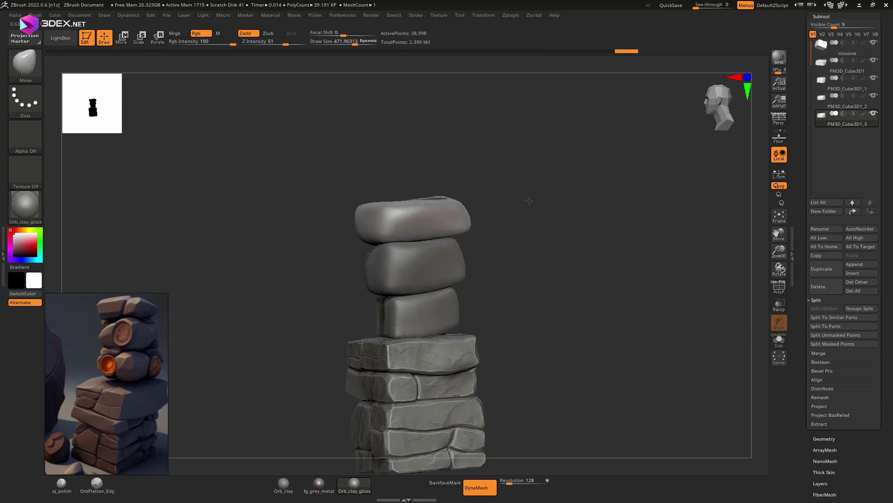
{"action": "right_click_drag", "start_coordinate": [483, 209], "coordinate": [536, 223]}
Carve Orb_Cracks2 crack lines into the upper rounded blocks, soloing each block while working
{"action": "key", "text": "b"}
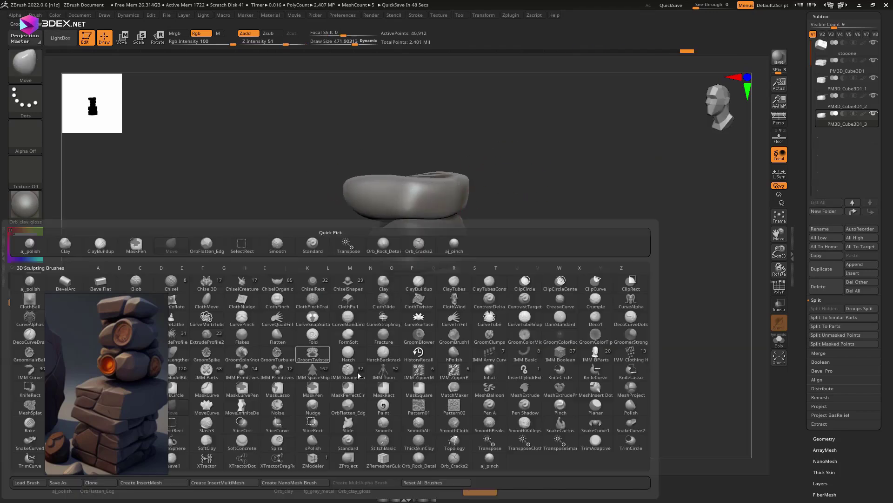
{"action": "left_click", "coordinate": [544, 232]}
{"action": "key", "text": "s"}
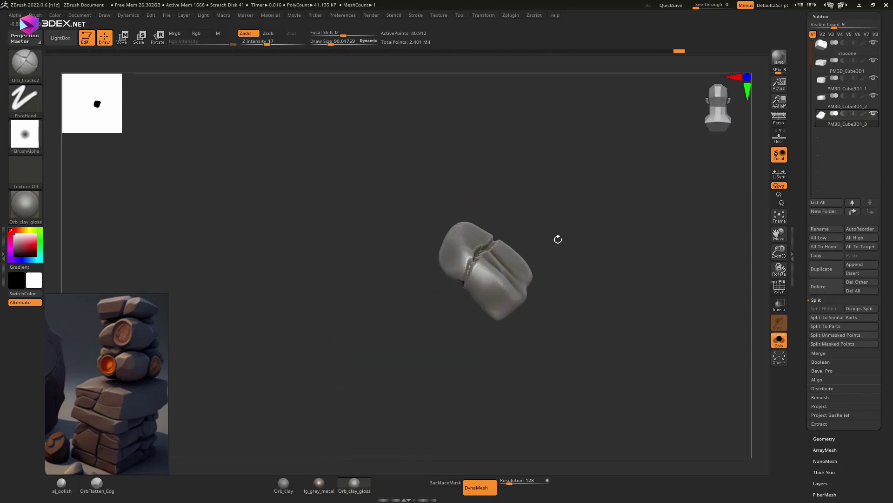
{"action": "left_click_drag", "start_coordinate": [550, 281], "coordinate": [714, 325]}
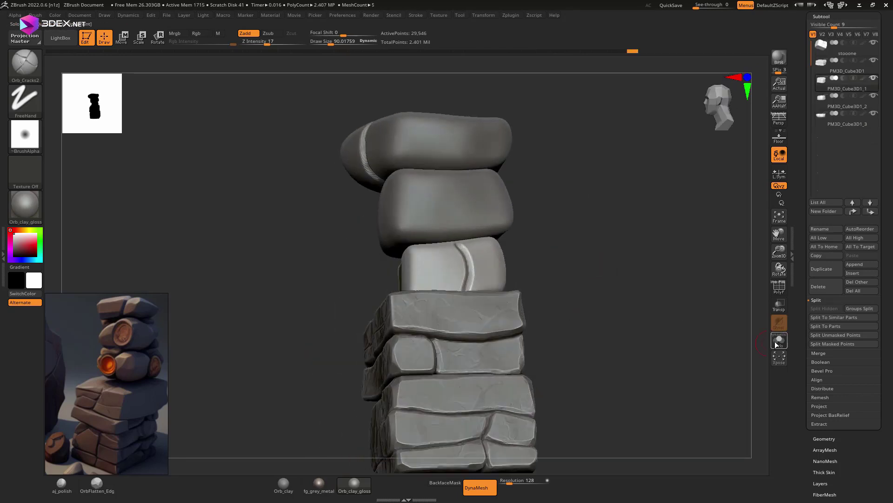
{"action": "left_click", "coordinate": [779, 339]}
{"action": "left_click_drag", "start_coordinate": [581, 303], "coordinate": [470, 303]}
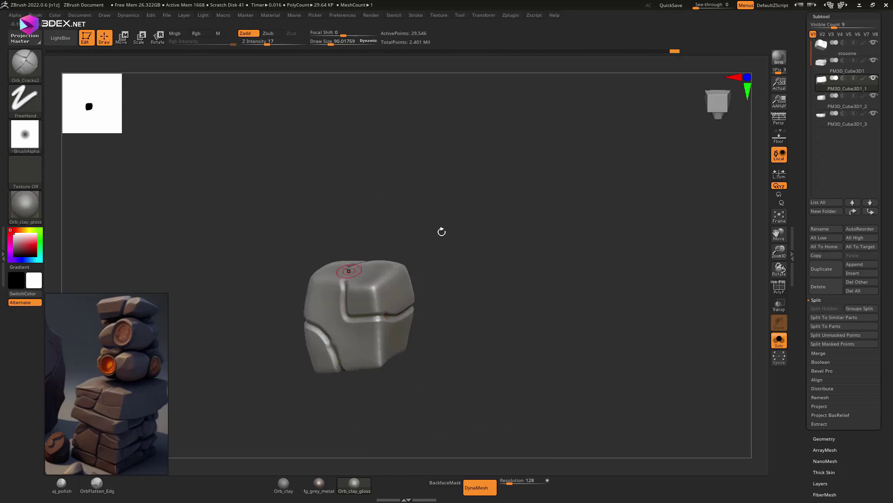
{"action": "left_click", "coordinate": [779, 340]}
{"action": "mouse_move", "coordinate": [707, 303]}
{"action": "left_mouse_down"}
{"action": "mouse_move", "coordinate": [587, 298]}
{"action": "mouse_move", "coordinate": [543, 279]}
{"action": "left_mouse_up"}
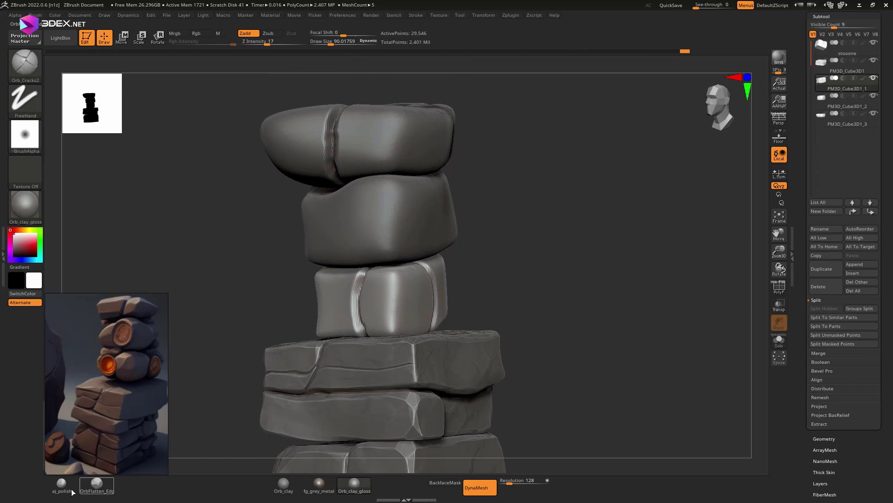
{"action": "mouse_move", "coordinate": [333, 324]}
{"action": "left_mouse_down"}
{"action": "mouse_move", "coordinate": [462, 363]}
{"action": "mouse_move", "coordinate": [509, 298]}
{"action": "left_mouse_up"}
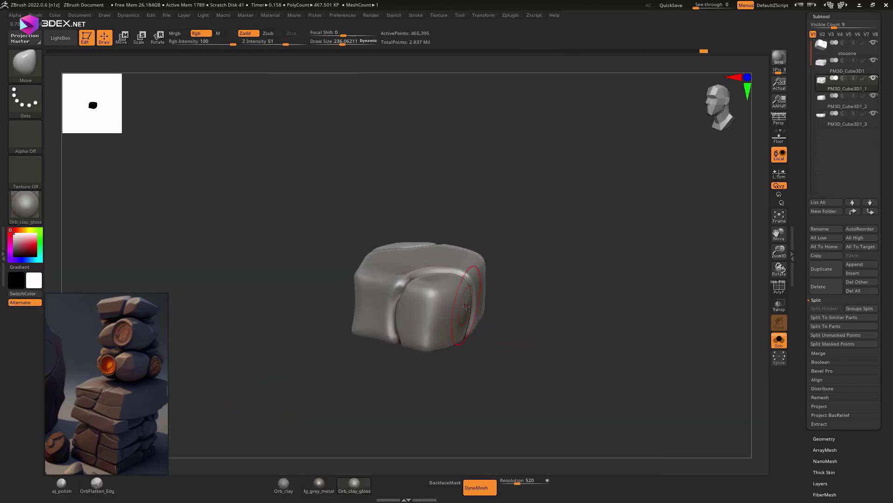
Facet the soloed block's edges with aj_polish and aj_pinch, then show the full stack again
{"action": "mouse_move", "coordinate": [483, 321]}
{"action": "left_mouse_down"}
{"action": "mouse_move", "coordinate": [528, 384]}
{"action": "mouse_move", "coordinate": [569, 300]}
{"action": "mouse_move", "coordinate": [579, 309]}
{"action": "left_mouse_up"}
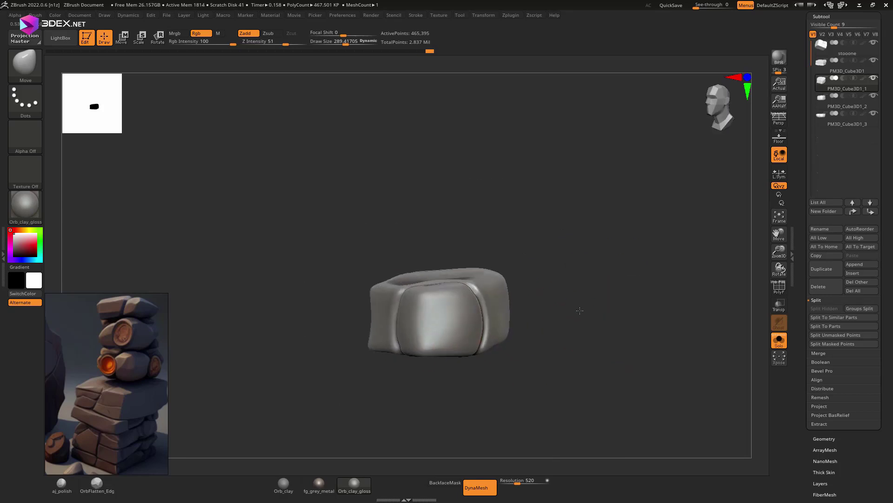
{"action": "mouse_move", "coordinate": [434, 319]}
{"action": "left_mouse_down"}
{"action": "mouse_move", "coordinate": [532, 265]}
{"action": "mouse_move", "coordinate": [583, 334]}
{"action": "mouse_move", "coordinate": [293, 361]}
{"action": "mouse_move", "coordinate": [467, 347]}
{"action": "mouse_move", "coordinate": [626, 275]}
{"action": "mouse_move", "coordinate": [586, 225]}
{"action": "mouse_move", "coordinate": [669, 232]}
{"action": "left_mouse_up"}
{"action": "key", "text": "b"}
{"action": "left_click_drag", "start_coordinate": [684, 286], "coordinate": [583, 286]}
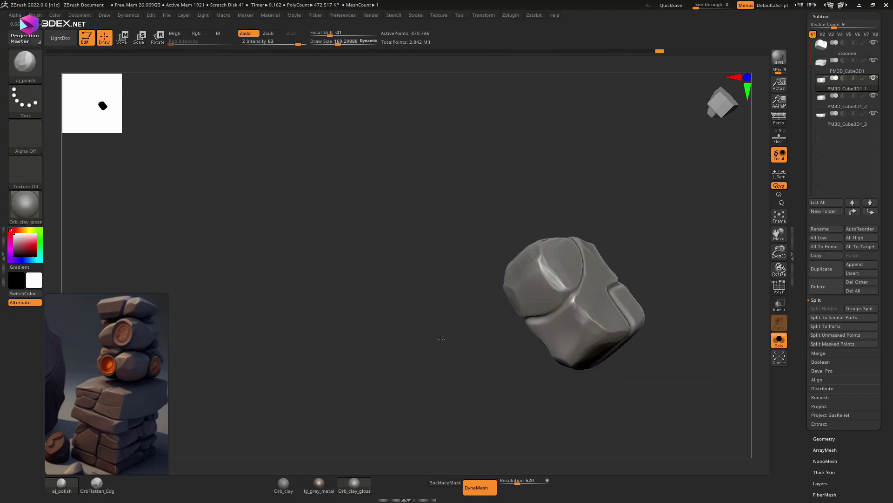
{"action": "key", "text": "shift+alt+s"}
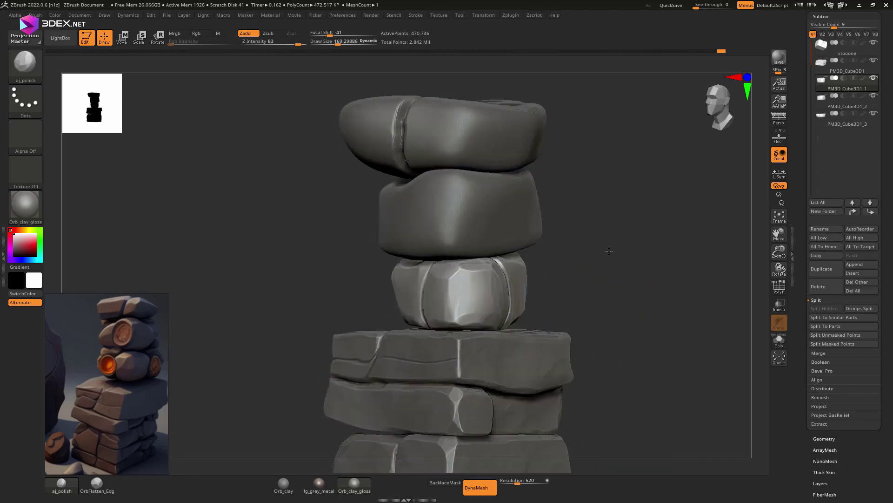
{"action": "scroll", "coordinate": [107, 382], "scroll_direction": "up", "scroll_amount": 2}
{"action": "key", "text": "shift+alt+s"}
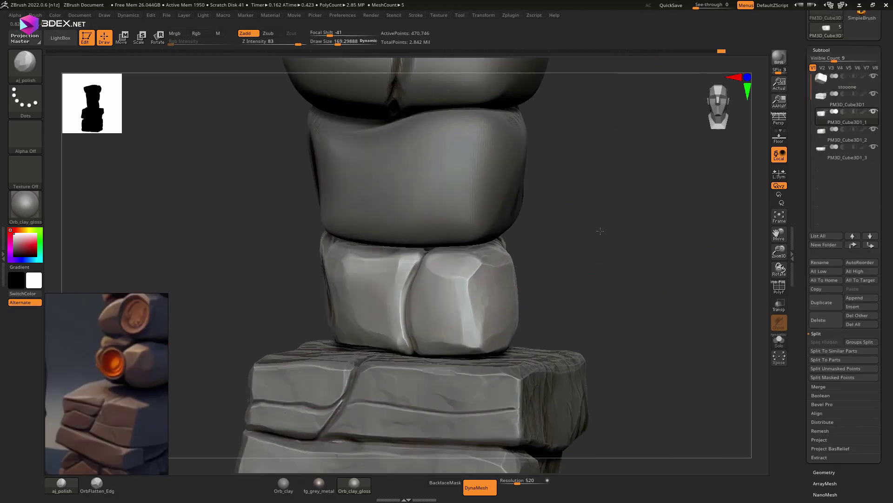
Raise a lip around the stone's round dent with a smaller, lower-strength Inflat brush
{"action": "left_click_drag", "start_coordinate": [437, 344], "coordinate": [329, 357]}
{"action": "key", "text": "w"}
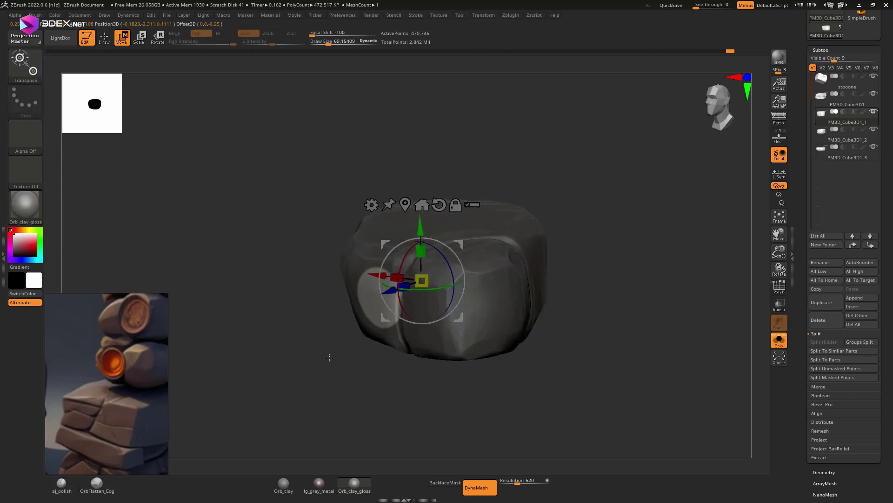
{"action": "key", "text": "q"}
{"action": "mouse_move", "coordinate": [329, 394]}
{"action": "left_mouse_down"}
{"action": "mouse_move", "coordinate": [383, 273]}
{"action": "mouse_move", "coordinate": [470, 155]}
{"action": "mouse_move", "coordinate": [377, 348]}
{"action": "mouse_move", "coordinate": [322, 291]}
{"action": "left_mouse_up"}
{"action": "key", "text": "b"}
{"action": "key", "text": "i"}
{"action": "key", "text": "n"}
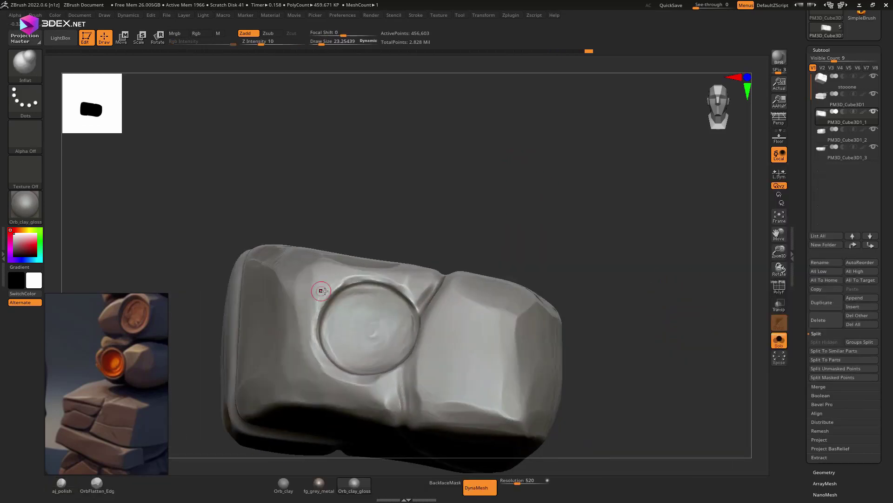
{"action": "left_click_drag", "start_coordinate": [609, 238], "coordinate": [386, 297]}
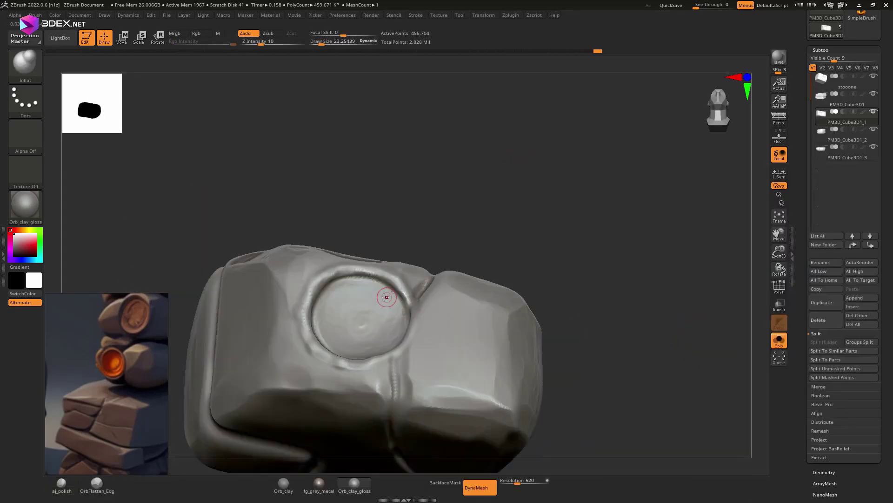
{"action": "mouse_move", "coordinate": [330, 361]}
{"action": "left_mouse_down"}
{"action": "mouse_move", "coordinate": [574, 219]}
{"action": "mouse_move", "coordinate": [320, 255]}
{"action": "mouse_move", "coordinate": [642, 239]}
{"action": "mouse_move", "coordinate": [473, 377]}
{"action": "left_mouse_up"}
Flatten the stone's sides into faceted planes with a large, full-strength OrbFlatten_Edge brush
{"action": "key", "text": "b"}
{"action": "key", "text": "o"}
{"action": "key", "text": "f"}
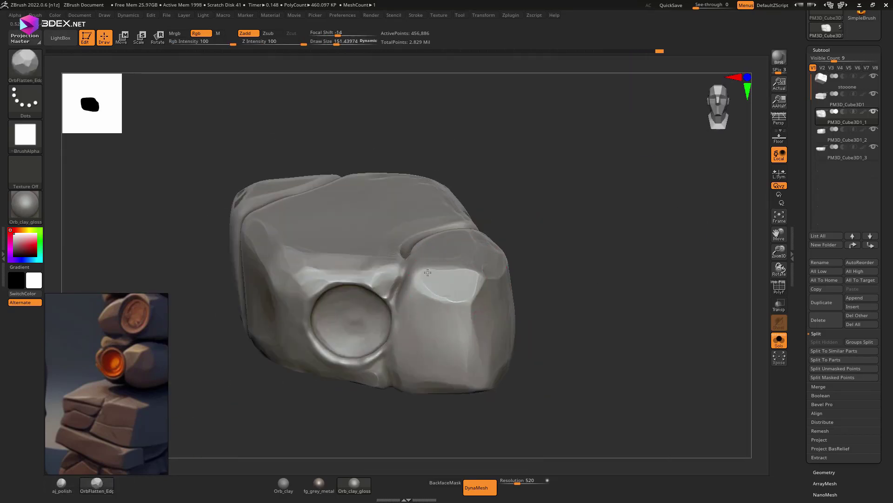
{"action": "left_click_drag", "start_coordinate": [655, 328], "coordinate": [604, 307]}
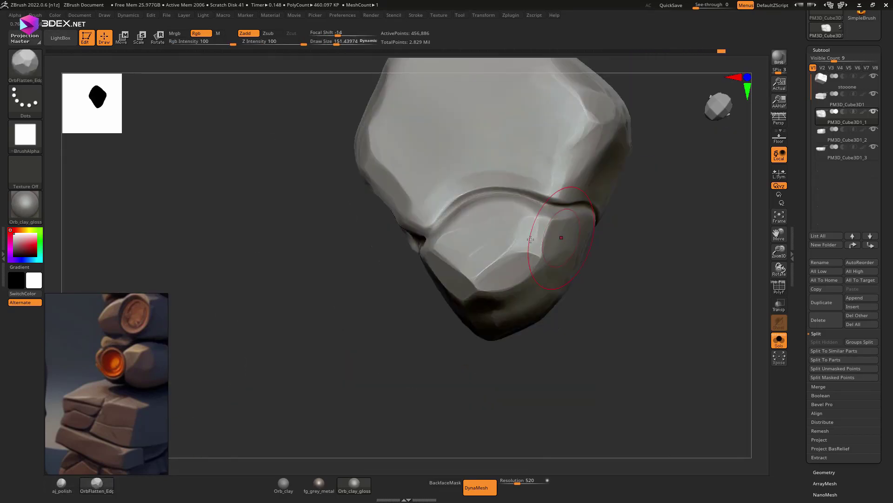
{"action": "mouse_move", "coordinate": [689, 219]}
{"action": "left_mouse_down"}
{"action": "mouse_move", "coordinate": [574, 242]}
{"action": "mouse_move", "coordinate": [492, 319]}
{"action": "mouse_move", "coordinate": [716, 199]}
{"action": "mouse_move", "coordinate": [460, 331]}
{"action": "mouse_move", "coordinate": [500, 259]}
{"action": "left_mouse_up"}
Carve crack detail across the stone's sides with the Orb_Cracks2 brush
{"action": "key", "text": "b"}
{"action": "left_click", "coordinate": [465, 303]}
{"action": "mouse_move", "coordinate": [466, 302]}
{"action": "left_mouse_down"}
{"action": "mouse_move", "coordinate": [424, 312]}
{"action": "mouse_move", "coordinate": [499, 279]}
{"action": "left_mouse_up"}
{"action": "mouse_move", "coordinate": [566, 201]}
{"action": "left_mouse_down"}
{"action": "mouse_move", "coordinate": [609, 251]}
{"action": "mouse_move", "coordinate": [559, 319]}
{"action": "mouse_move", "coordinate": [317, 323]}
{"action": "mouse_move", "coordinate": [482, 272]}
{"action": "mouse_move", "coordinate": [640, 284]}
{"action": "mouse_move", "coordinate": [390, 269]}
{"action": "mouse_move", "coordinate": [462, 275]}
{"action": "mouse_move", "coordinate": [469, 294]}
{"action": "mouse_move", "coordinate": [523, 320]}
{"action": "mouse_move", "coordinate": [439, 329]}
{"action": "mouse_move", "coordinate": [514, 365]}
{"action": "mouse_move", "coordinate": [644, 309]}
{"action": "mouse_move", "coordinate": [596, 289]}
{"action": "mouse_move", "coordinate": [622, 227]}
{"action": "left_mouse_up"}
{"action": "left_click_drag", "start_coordinate": [472, 291], "coordinate": [539, 293]}
Sculpt rock detail around the second stone's socket with the rock detail brush
{"action": "key", "text": "b"}
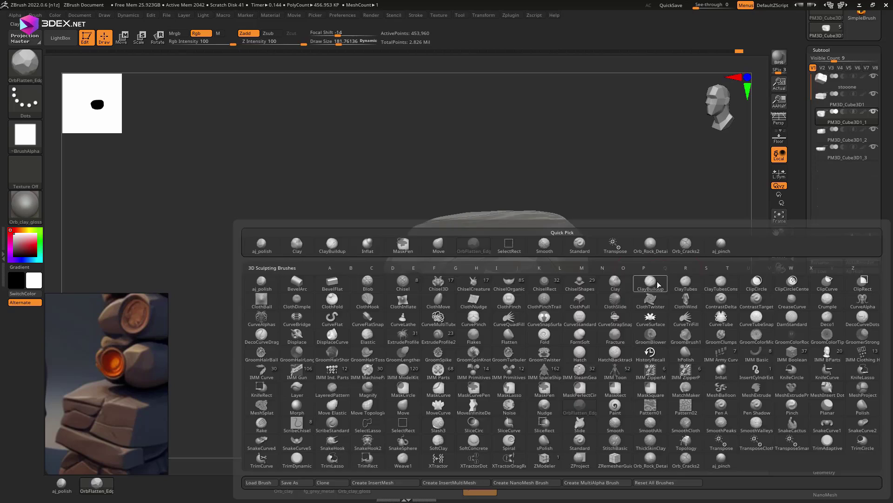
{"action": "left_click", "coordinate": [554, 260]}
{"action": "mouse_move", "coordinate": [554, 225]}
{"action": "left_mouse_down"}
{"action": "mouse_move", "coordinate": [594, 238]}
{"action": "mouse_move", "coordinate": [584, 263]}
{"action": "left_mouse_up"}
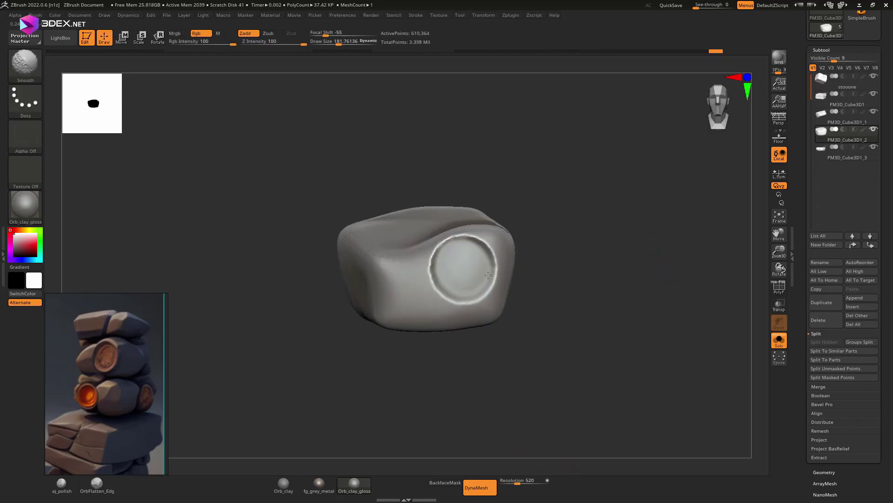
{"action": "mouse_move", "coordinate": [493, 238]}
{"action": "right_mouse_down"}
{"action": "mouse_move", "coordinate": [488, 407]}
{"action": "mouse_move", "coordinate": [462, 302]}
{"action": "right_mouse_up"}
{"action": "right_click_drag", "start_coordinate": [327, 205], "coordinate": [340, 212]}
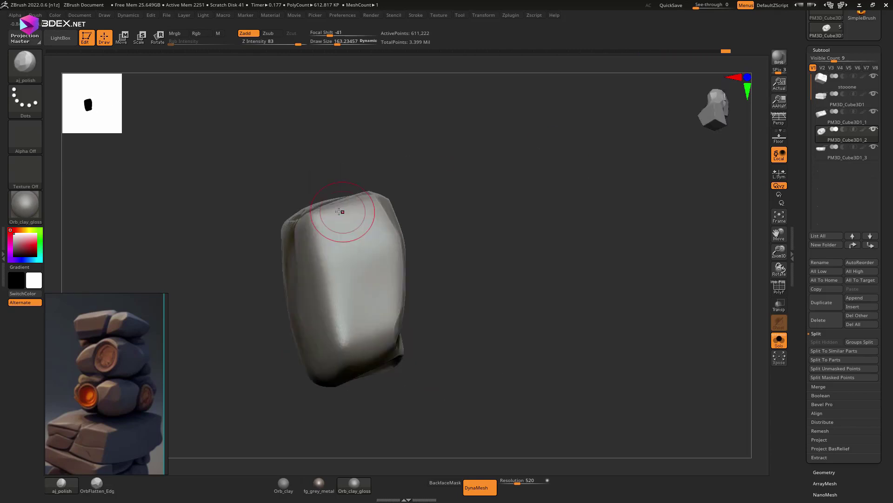
{"action": "right_click_drag", "start_coordinate": [346, 312], "coordinate": [292, 265]}
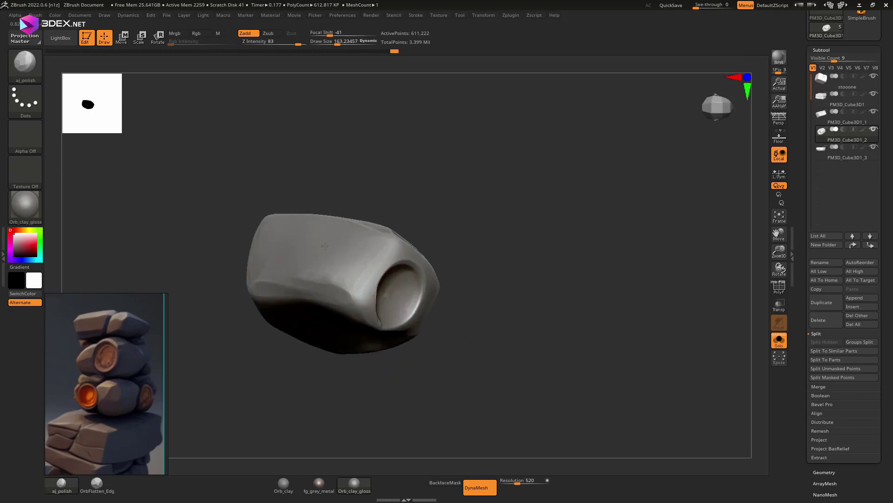
Shape the second stone's round socket with a resized, lower-strength Inflat brush
{"action": "key", "text": "b"}
{"action": "key", "text": "i"}
{"action": "key", "text": "n"}
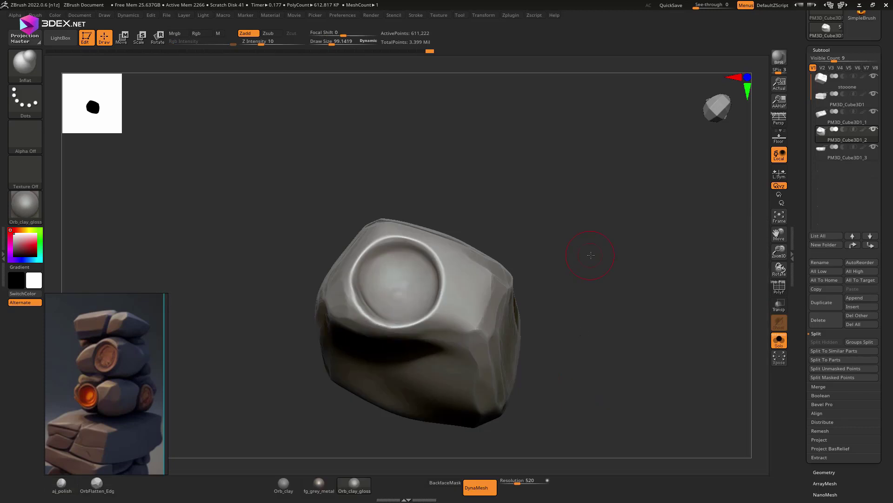
{"action": "right_click_drag", "start_coordinate": [581, 331], "coordinate": [381, 237]}
{"action": "mouse_move", "coordinate": [350, 288]}
{"action": "right_mouse_down"}
{"action": "mouse_move", "coordinate": [429, 293]}
{"action": "mouse_move", "coordinate": [438, 279]}
{"action": "mouse_move", "coordinate": [543, 270]}
{"action": "mouse_move", "coordinate": [541, 305]}
{"action": "mouse_move", "coordinate": [479, 280]}
{"action": "mouse_move", "coordinate": [507, 254]}
{"action": "mouse_move", "coordinate": [520, 280]}
{"action": "right_mouse_up"}
Flatten the second stone's faces into chiselled planes with a full-strength OrbFlatten_Edg brush
{"action": "key", "text": "b"}
{"action": "key", "text": "o"}
{"action": "key", "text": "f"}
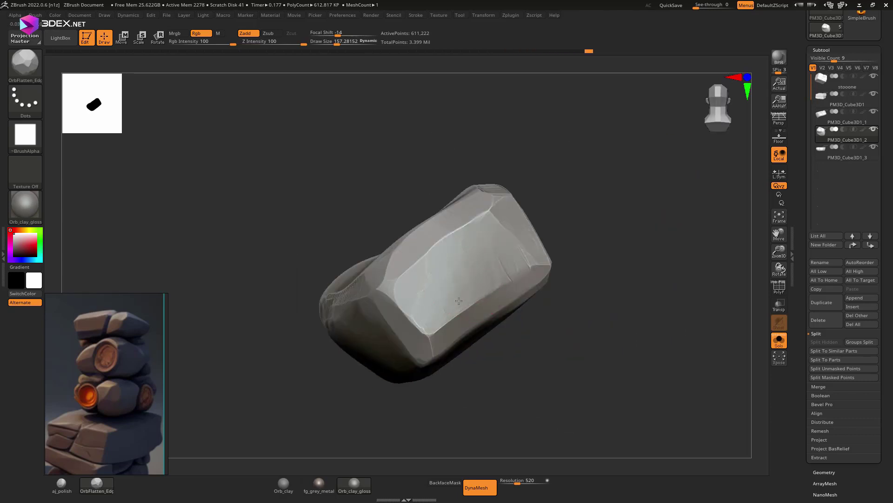
{"action": "mouse_move", "coordinate": [428, 258]}
{"action": "right_mouse_down"}
{"action": "mouse_move", "coordinate": [558, 279]}
{"action": "mouse_move", "coordinate": [489, 224]}
{"action": "mouse_move", "coordinate": [461, 233]}
{"action": "mouse_move", "coordinate": [475, 248]}
{"action": "right_mouse_up"}
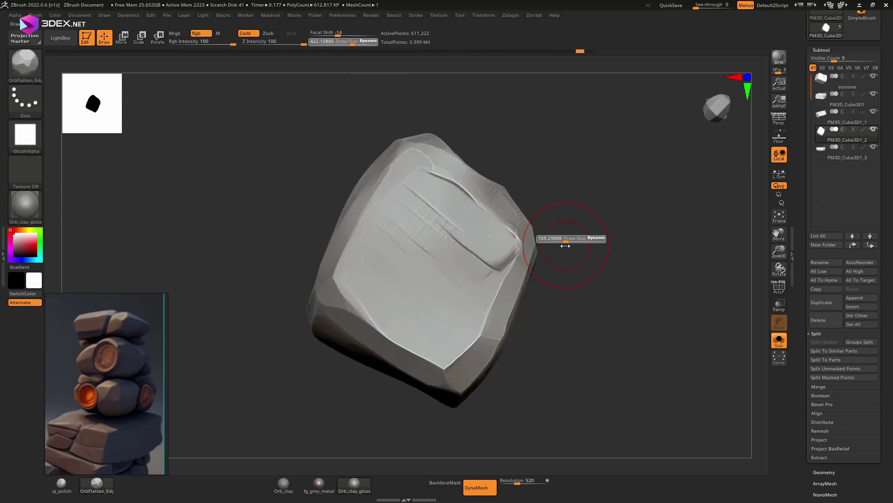
{"action": "right_click_drag", "start_coordinate": [520, 261], "coordinate": [663, 251]}
{"action": "right_click_drag", "start_coordinate": [513, 217], "coordinate": [659, 261]}
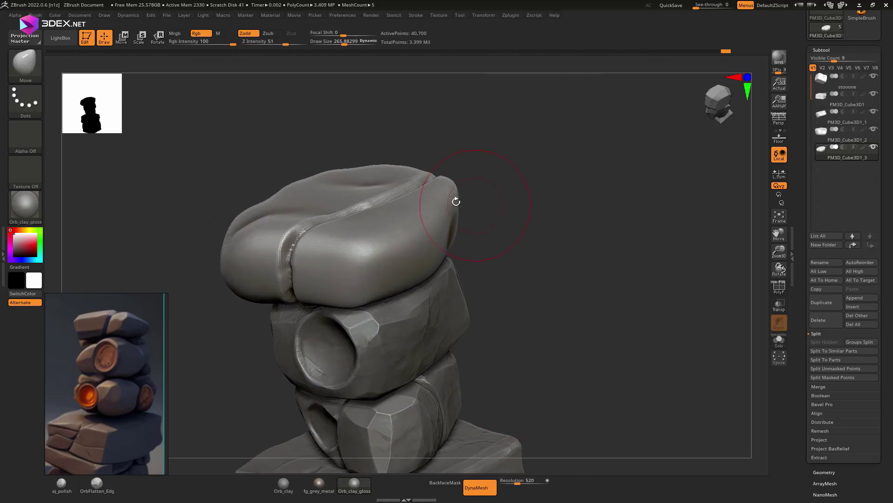
Polish the top stone into flat faceted planes with the polishing brush
{"action": "mouse_move", "coordinate": [621, 257]}
{"action": "left_mouse_down"}
{"action": "mouse_move", "coordinate": [698, 351]}
{"action": "mouse_move", "coordinate": [610, 243]}
{"action": "left_mouse_up"}
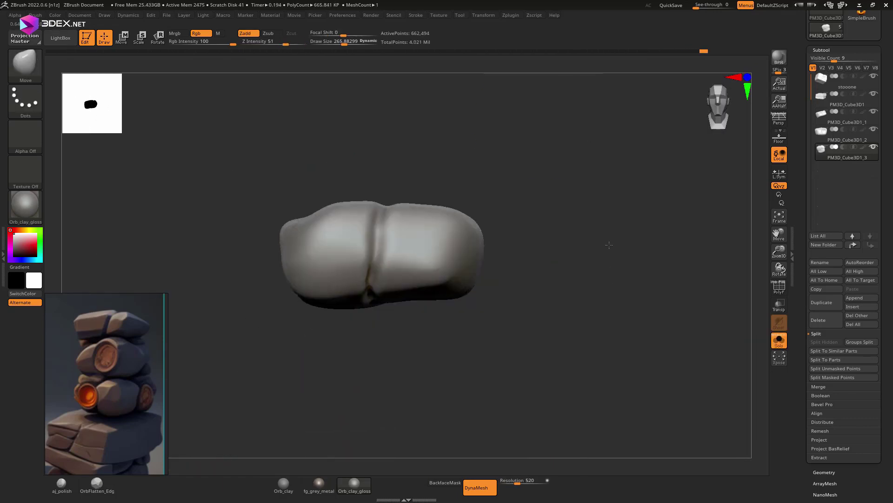
{"action": "key", "text": "b"}
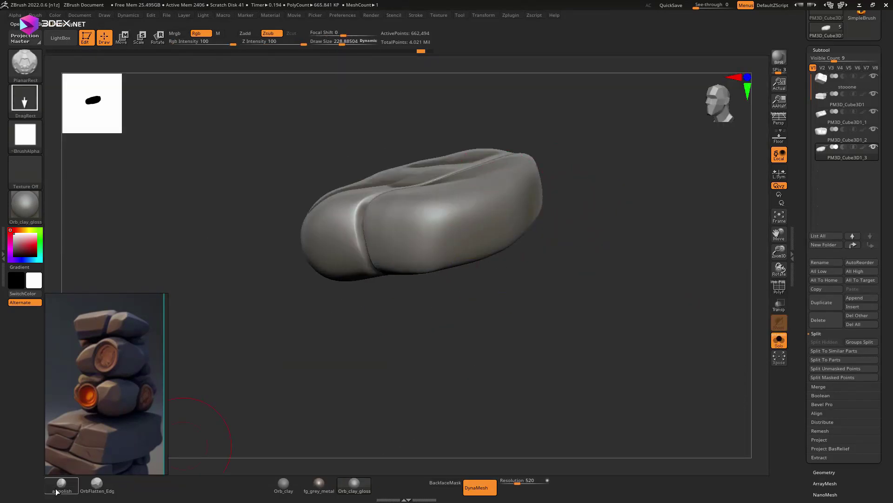
{"action": "left_click", "coordinate": [56, 488]}
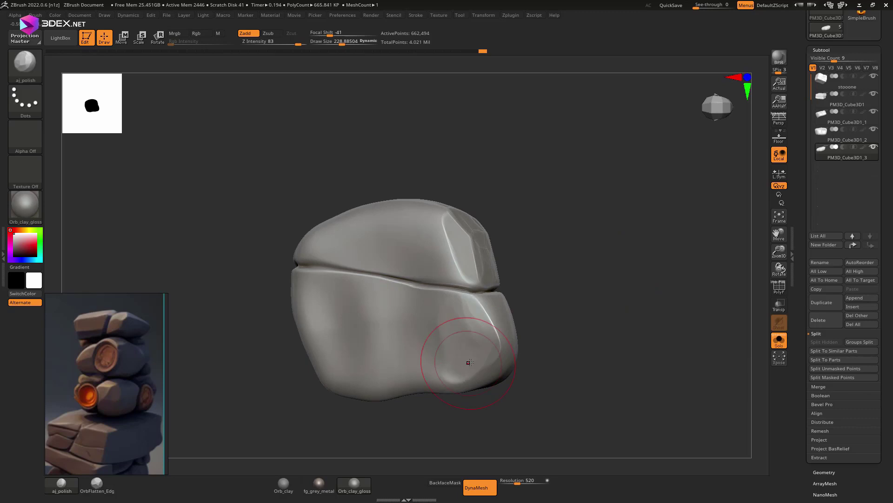
{"action": "left_click_drag", "start_coordinate": [440, 298], "coordinate": [689, 223], "text": "shift"}
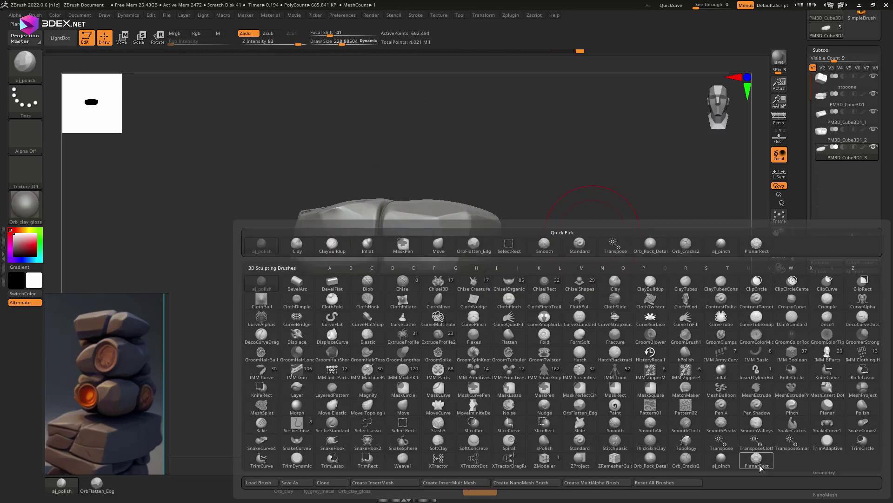
{"action": "left_click_drag", "start_coordinate": [404, 340], "coordinate": [337, 170]}
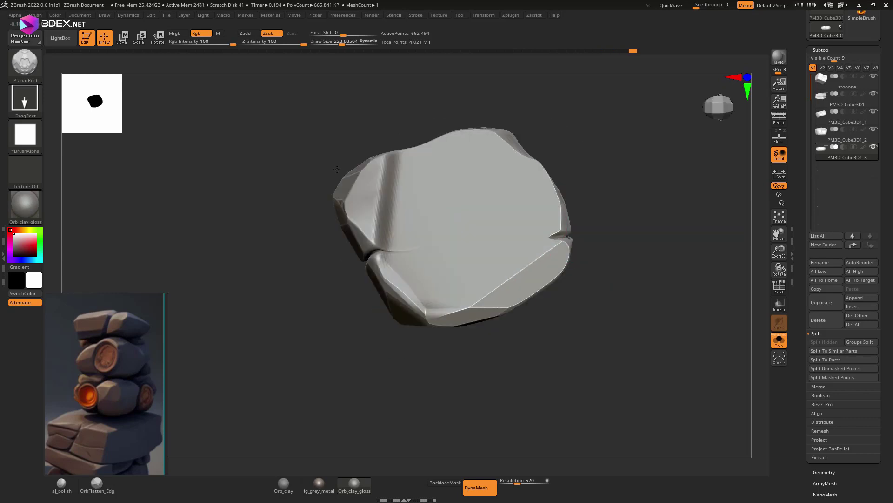
{"action": "left_click_drag", "start_coordinate": [654, 266], "coordinate": [632, 207]}
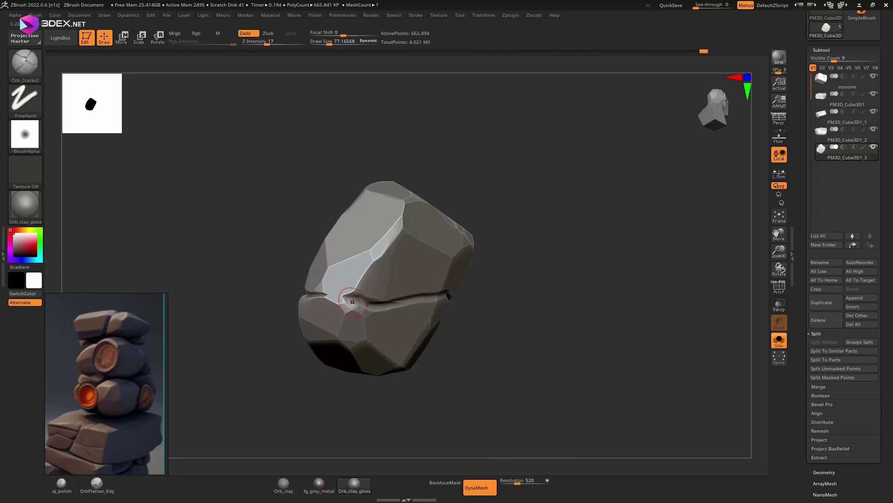
Refine the stone's crack with a smaller brush, then add rock detail
{"action": "mouse_move", "coordinate": [514, 229]}
{"action": "right_mouse_down", "text": "ctrl"}
{"action": "mouse_move", "coordinate": [520, 243]}
{"action": "mouse_move", "coordinate": [638, 206]}
{"action": "right_mouse_up", "text": "ctrl"}
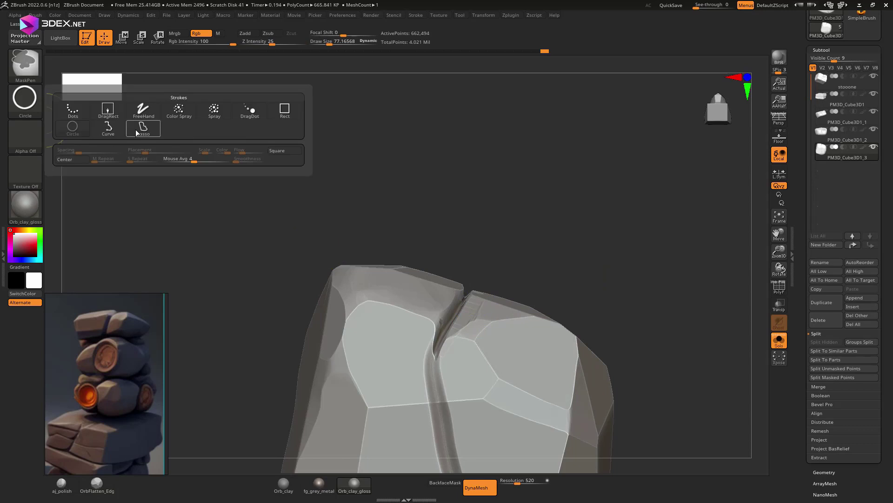
{"action": "right_click_drag", "start_coordinate": [638, 206], "coordinate": [548, 329]}
{"action": "key", "text": "f"}
{"action": "mouse_move", "coordinate": [373, 196]}
{"action": "right_mouse_down"}
{"action": "mouse_move", "coordinate": [453, 152]}
{"action": "mouse_move", "coordinate": [497, 346]}
{"action": "mouse_move", "coordinate": [429, 255]}
{"action": "mouse_move", "coordinate": [529, 298]}
{"action": "right_mouse_up"}
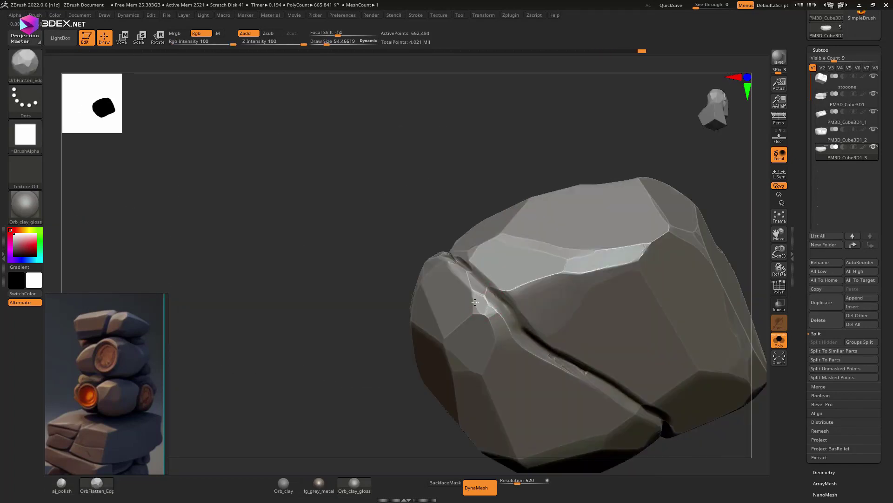
{"action": "right_click_drag", "start_coordinate": [529, 299], "coordinate": [605, 326]}
{"action": "key", "text": "b"}
{"action": "left_click", "coordinate": [658, 339]}
{"action": "mouse_move", "coordinate": [658, 339]}
{"action": "right_mouse_down"}
{"action": "mouse_move", "coordinate": [700, 285]}
{"action": "mouse_move", "coordinate": [701, 263]}
{"action": "mouse_move", "coordinate": [474, 211]}
{"action": "right_mouse_up"}
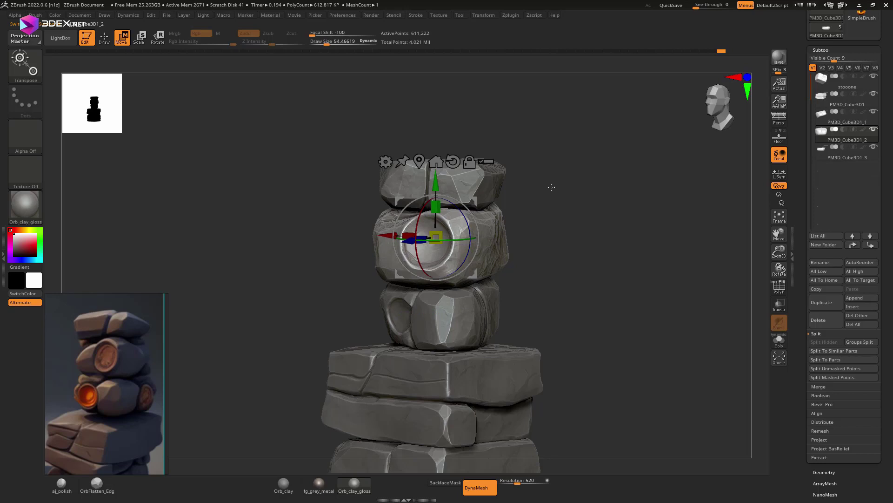
Select the socketed stone's subtool, PM3D_Cube3D1_1, and isolate it with Solo
{"action": "key", "text": "b"}
{"action": "key", "text": "m"}
{"action": "key", "text": "v"}
{"action": "mouse_move", "coordinate": [574, 195]}
{"action": "left_mouse_down"}
{"action": "mouse_move", "coordinate": [521, 239]}
{"action": "mouse_move", "coordinate": [538, 266]}
{"action": "mouse_move", "coordinate": [572, 245]}
{"action": "mouse_move", "coordinate": [608, 247]}
{"action": "left_mouse_up"}
{"action": "key", "text": "Up"}
{"action": "key", "text": "alt+s"}
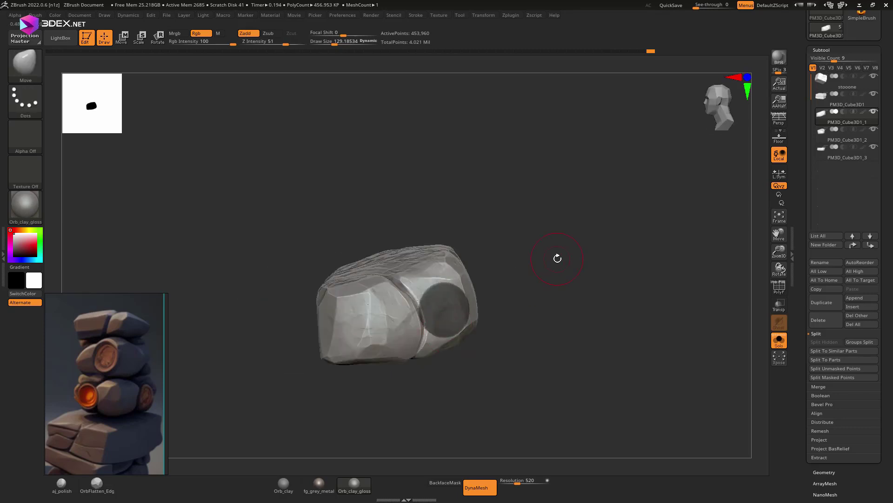
{"action": "left_click_drag", "start_coordinate": [492, 330], "coordinate": [565, 235]}
Polish, flatten edges, and carve cracks and rock detail into the socketed stone
{"action": "key", "text": "s"}
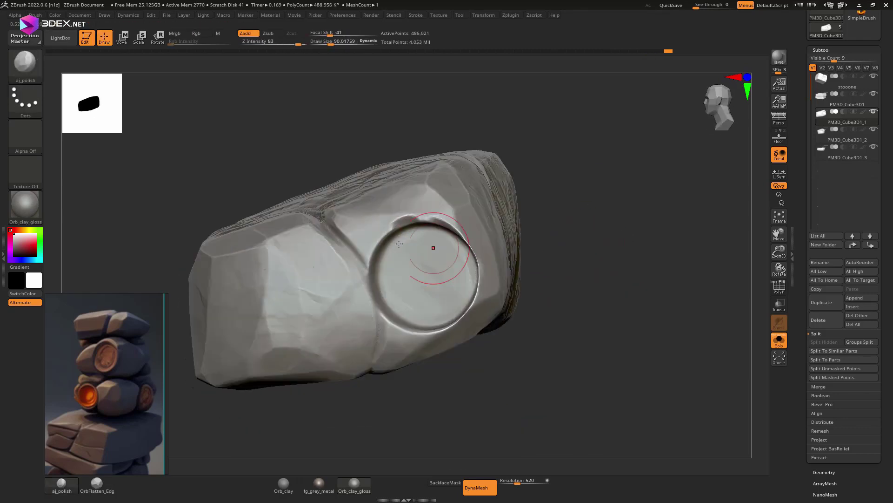
{"action": "key", "text": "f"}
{"action": "key", "text": "2"}
{"action": "right_click_drag", "start_coordinate": [375, 271], "coordinate": [387, 223]}
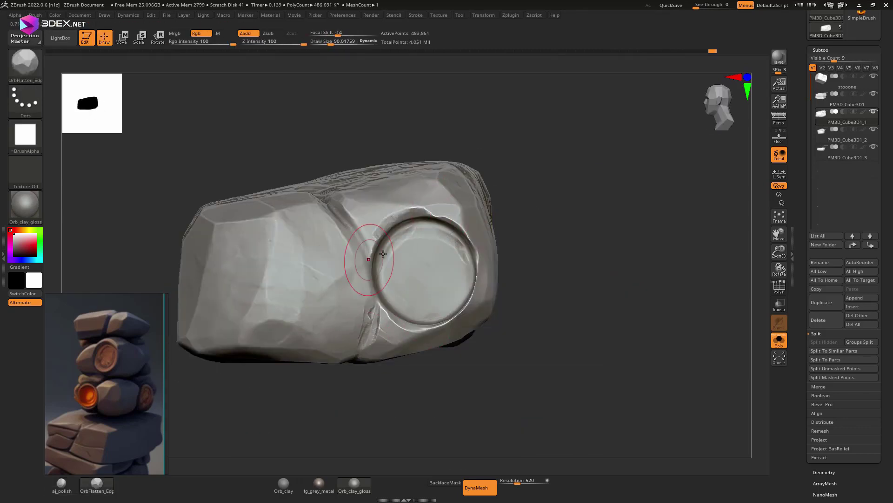
{"action": "right_click_drag", "start_coordinate": [383, 253], "coordinate": [479, 260]}
{"action": "key", "text": "3"}
{"action": "mouse_move", "coordinate": [358, 329]}
{"action": "right_mouse_down"}
{"action": "mouse_move", "coordinate": [465, 260]}
{"action": "mouse_move", "coordinate": [644, 277]}
{"action": "mouse_move", "coordinate": [548, 250]}
{"action": "right_mouse_up"}
{"action": "key", "text": "4"}
Turn Solo off to show the whole stone stack again
{"action": "key", "text": "ctrl+shift+s"}
{"action": "key", "text": "5"}
{"action": "scroll", "coordinate": [859, 326], "scroll_direction": "up", "scroll_amount": 2}
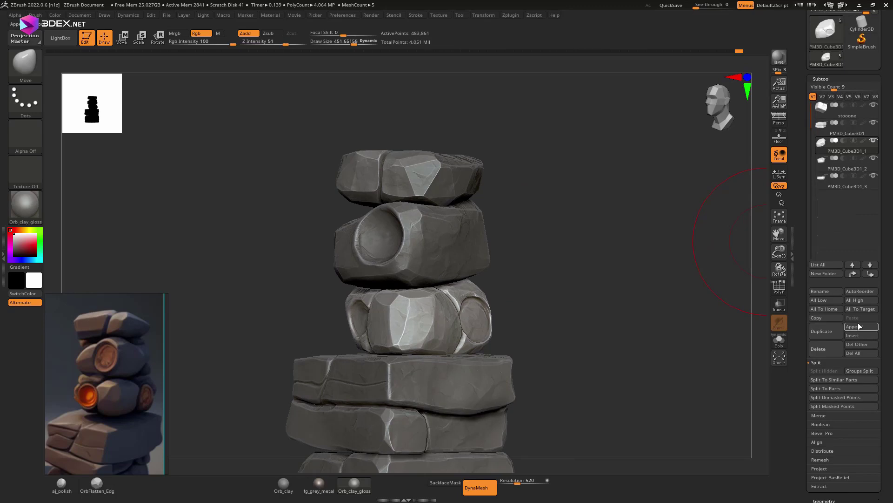
Duplicate the plank with the Move gizmo and wedge the copy between the stones
{"action": "right_click_drag", "start_coordinate": [282, 314], "coordinate": [317, 334]}
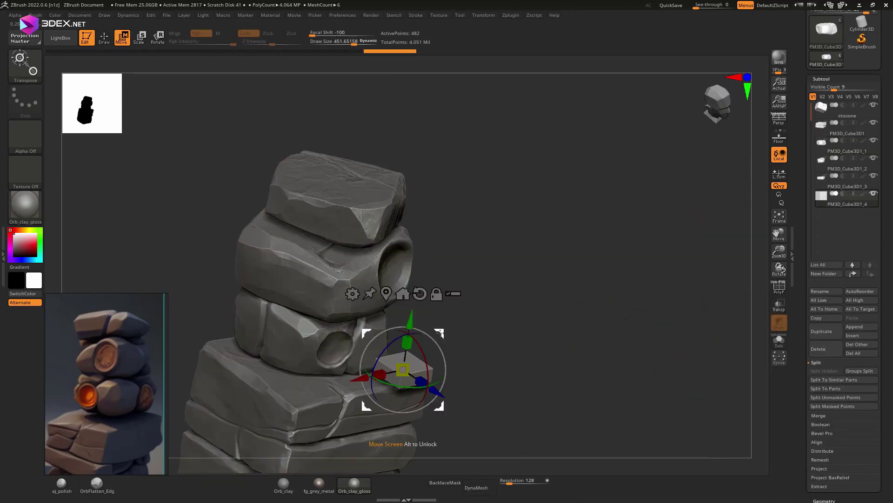
{"action": "key", "text": "q"}
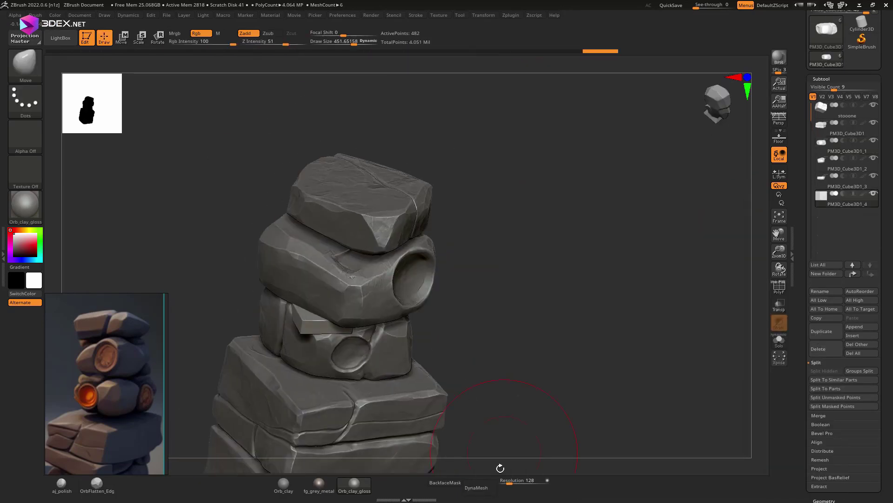
{"action": "mouse_move", "coordinate": [501, 321]}
{"action": "right_mouse_down"}
{"action": "mouse_move", "coordinate": [443, 342]}
{"action": "mouse_move", "coordinate": [453, 352]}
{"action": "mouse_move", "coordinate": [707, 313]}
{"action": "right_mouse_up"}
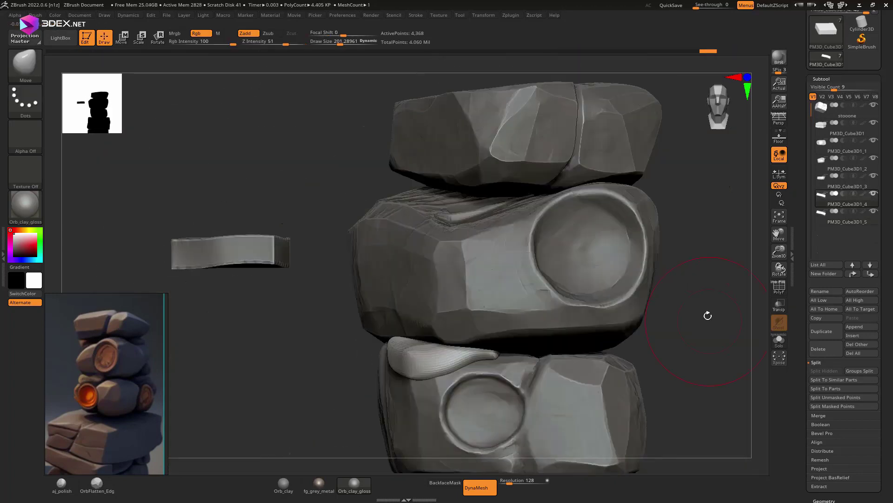
{"action": "key", "text": "w"}
{"action": "right_click_drag", "start_coordinate": [366, 233], "coordinate": [391, 223]}
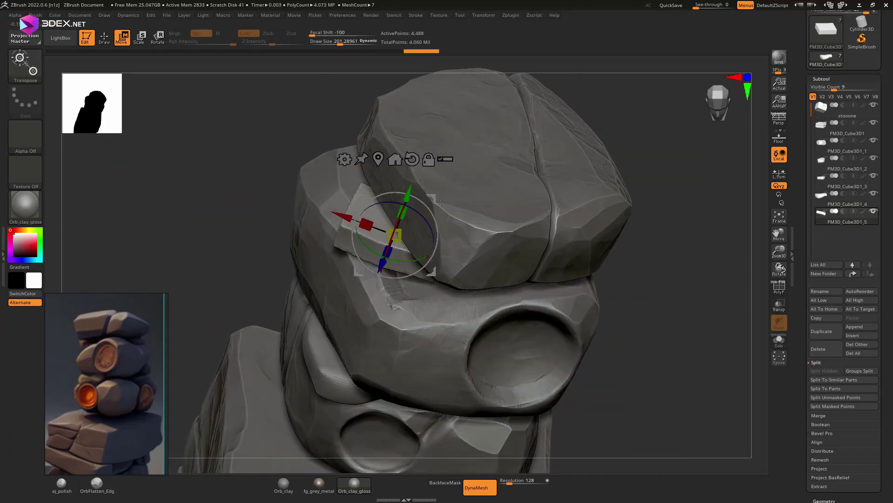
{"action": "right_click_drag", "start_coordinate": [631, 258], "coordinate": [605, 261]}
{"action": "left_click_drag", "start_coordinate": [369, 233], "coordinate": [605, 373], "text": "ctrl"}
{"action": "key", "text": "q"}
Adjust the new plank's placement, then select and solo the plank subtool
{"action": "mouse_move", "coordinate": [605, 372]}
{"action": "right_mouse_down"}
{"action": "mouse_move", "coordinate": [295, 164]}
{"action": "mouse_move", "coordinate": [465, 232]}
{"action": "mouse_move", "coordinate": [598, 207]}
{"action": "mouse_move", "coordinate": [505, 180]}
{"action": "mouse_move", "coordinate": [561, 215]}
{"action": "mouse_move", "coordinate": [450, 290]}
{"action": "right_mouse_up"}
{"action": "key", "text": "w"}
{"action": "key", "text": "q"}
{"action": "left_click", "coordinate": [450, 290], "text": "alt"}
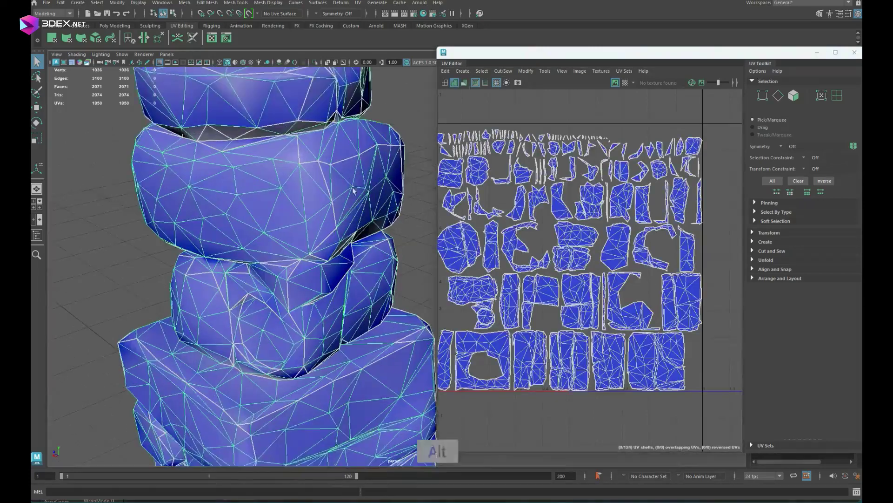
Cut a UV seam along the stone's crease edges and unfold the split-off shell
{"action": "left_click_drag", "start_coordinate": [353, 190], "coordinate": [356, 159], "text": "alt"}
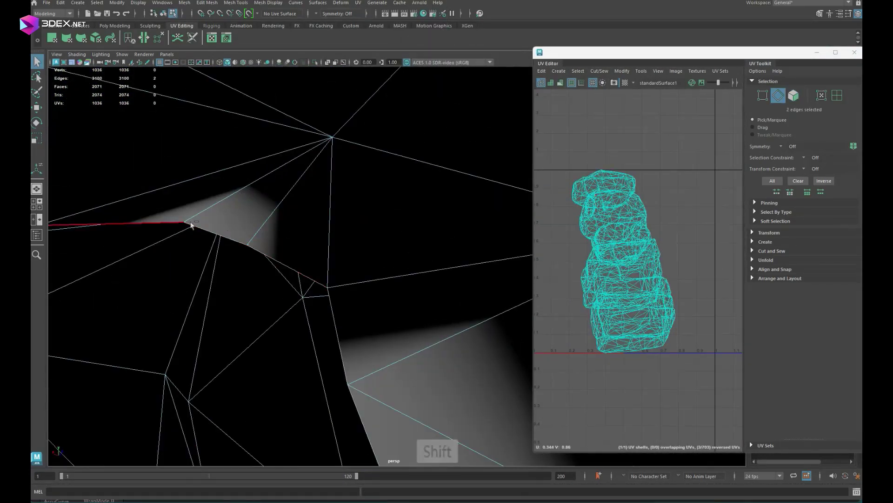
{"action": "left_click_drag", "start_coordinate": [292, 229], "coordinate": [352, 189], "text": "alt"}
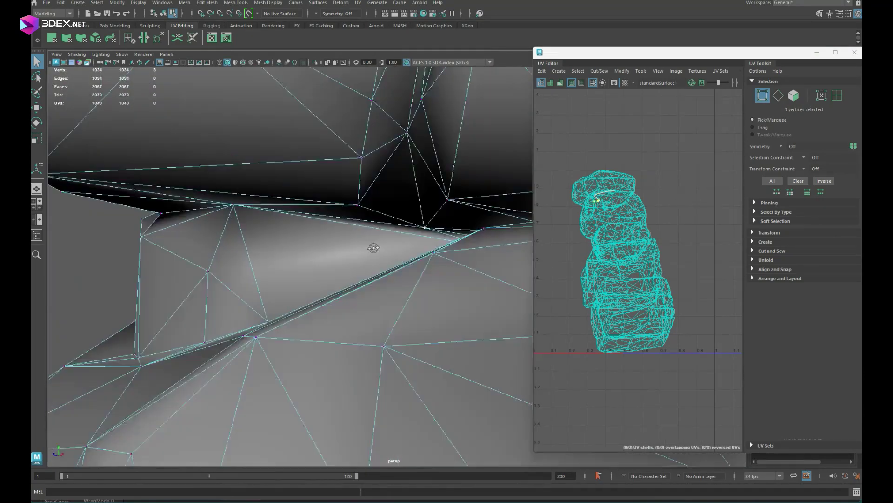
{"action": "mouse_move", "coordinate": [371, 247]}
{"action": "left_mouse_down", "text": "alt"}
{"action": "mouse_move", "coordinate": [339, 214]}
{"action": "mouse_move", "coordinate": [355, 268]}
{"action": "mouse_move", "coordinate": [320, 257]}
{"action": "left_mouse_up", "text": "alt"}
{"action": "left_click", "coordinate": [394, 285]}
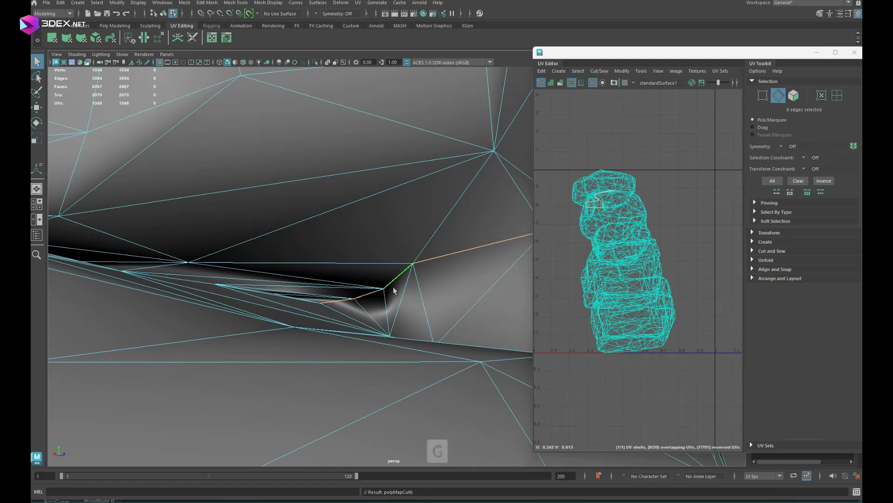
{"action": "left_click_drag", "start_coordinate": [394, 286], "coordinate": [405, 298], "text": "alt"}
{"action": "mouse_move", "coordinate": [374, 168]}
{"action": "left_mouse_down", "text": "alt"}
{"action": "mouse_move", "coordinate": [295, 303]}
{"action": "mouse_move", "coordinate": [299, 280]}
{"action": "mouse_move", "coordinate": [373, 273]}
{"action": "mouse_move", "coordinate": [299, 243]}
{"action": "mouse_move", "coordinate": [200, 250]}
{"action": "left_mouse_up", "text": "alt"}
{"action": "key", "text": "F10"}
{"action": "left_click", "coordinate": [300, 243]}
{"action": "right_click_drag", "start_coordinate": [217, 252], "coordinate": [200, 194], "text": "shift"}
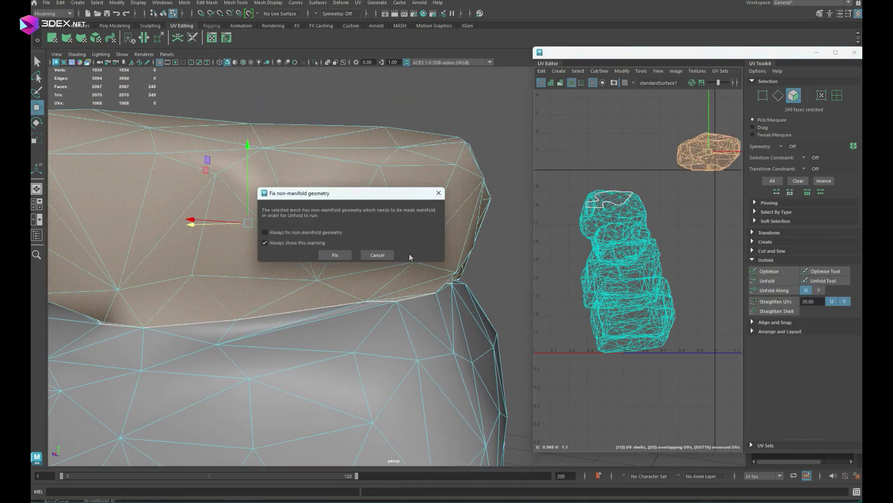
Run mesh cleanup for non-manifold geometry and delete the stray faces
{"action": "key", "text": "Return"}
{"action": "key", "text": "f"}
{"action": "left_click_drag", "start_coordinate": [260, 216], "coordinate": [307, 240]}
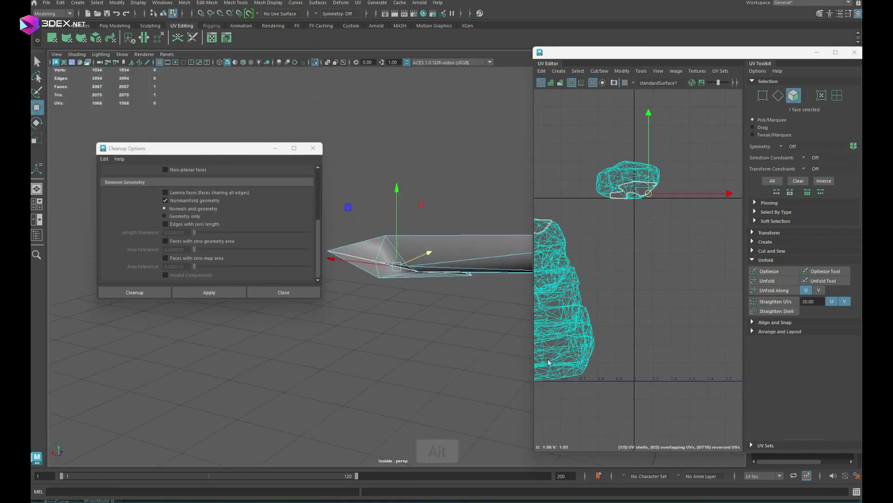
{"action": "left_click_drag", "start_coordinate": [605, 166], "coordinate": [661, 200]}
{"action": "key", "text": "f"}
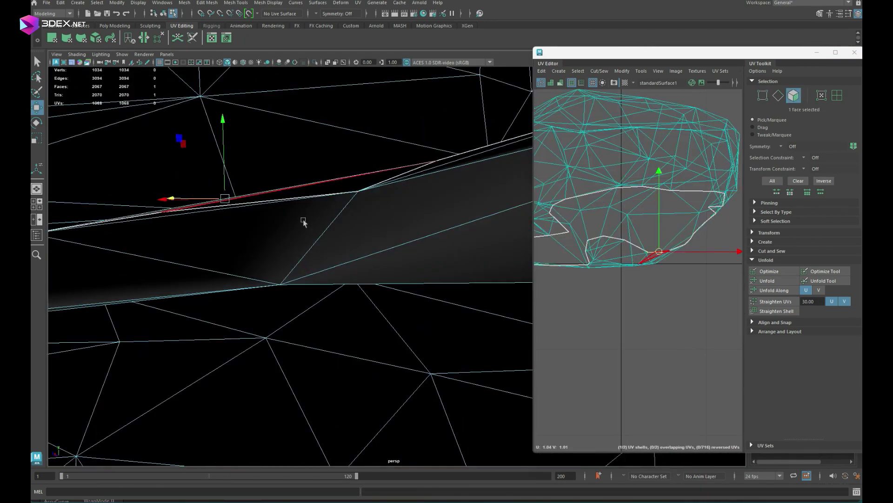
{"action": "left_click_drag", "start_coordinate": [303, 223], "coordinate": [225, 249], "text": "alt"}
{"action": "key", "text": "Delete"}
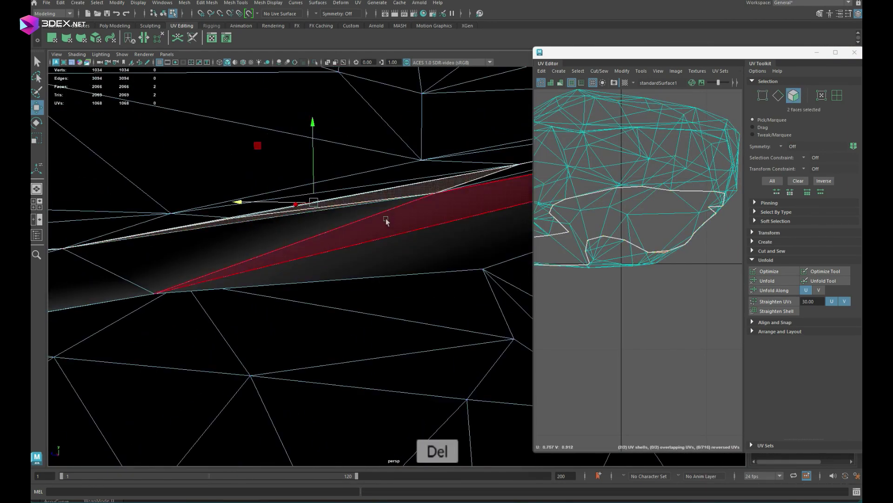
Delete the stray edge and collapse the degenerate edge at the gap
{"action": "right_click_drag", "start_coordinate": [385, 223], "coordinate": [373, 228], "text": "alt"}
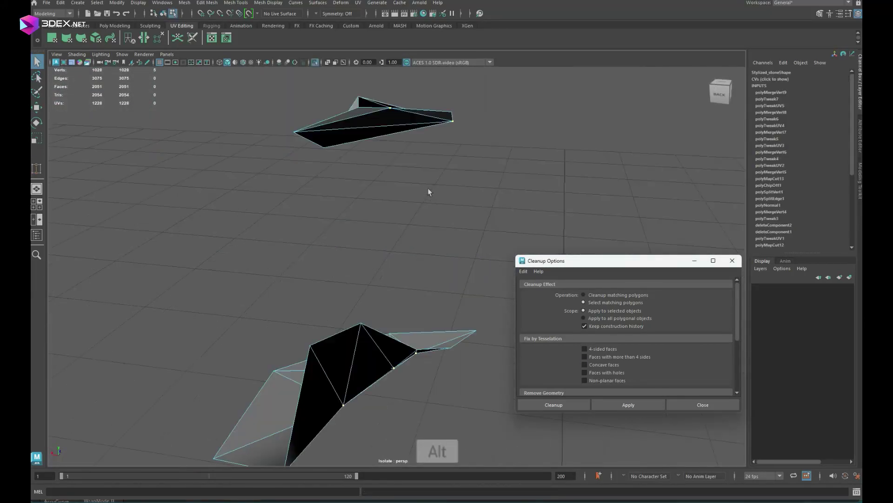
{"action": "left_click_drag", "start_coordinate": [428, 191], "coordinate": [429, 217], "text": "alt"}
{"action": "key", "text": "ctrl+Delete"}
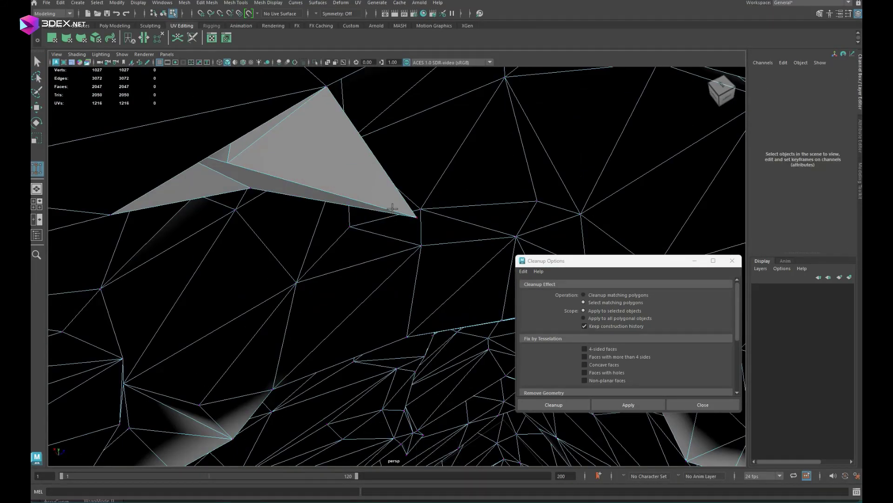
{"action": "key", "text": "f"}
{"action": "key", "text": "f"}
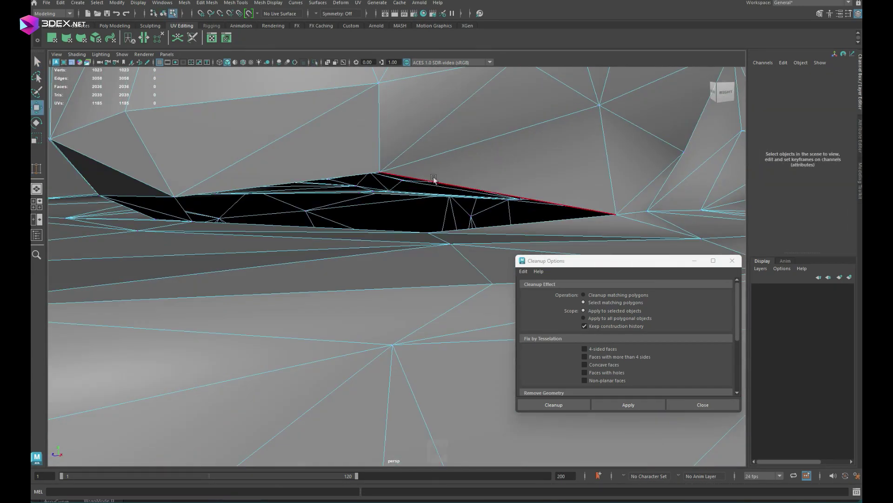
{"action": "scroll", "coordinate": [433, 180], "scroll_direction": "down", "scroll_amount": 5}
{"action": "scroll", "coordinate": [366, 190], "scroll_direction": "down", "scroll_amount": 3}
{"action": "right_click_drag", "start_coordinate": [354, 247], "coordinate": [325, 242], "text": "alt"}
{"action": "left_click_drag", "start_coordinate": [326, 242], "coordinate": [363, 228], "text": "alt"}
{"action": "right_click_drag", "start_coordinate": [368, 223], "coordinate": [278, 237], "text": "shift"}
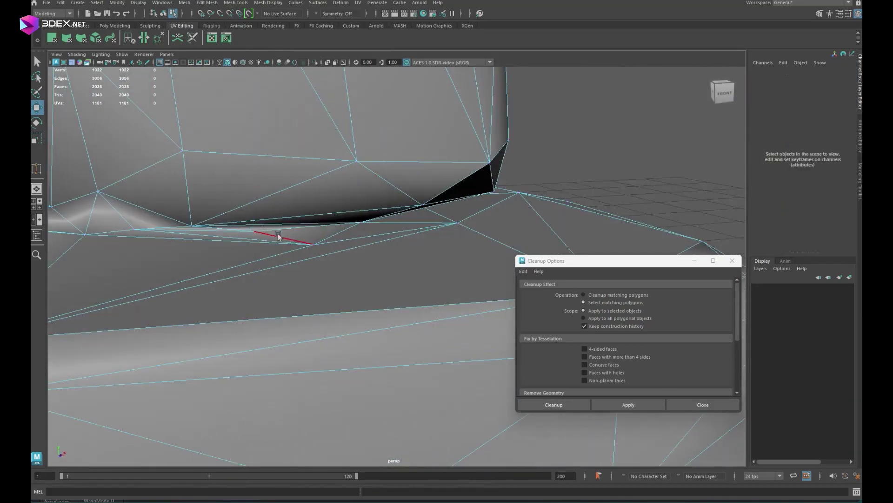
Reselect the whole Stylized_stone mesh and reopen the UV Editor
{"action": "key", "text": "F8"}
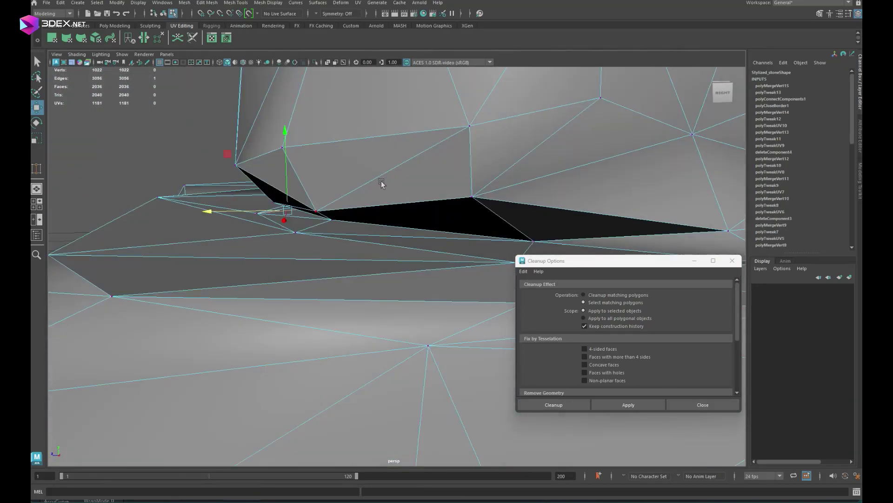
{"action": "left_click_drag", "start_coordinate": [279, 236], "coordinate": [419, 187], "text": "alt"}
{"action": "scroll", "coordinate": [419, 186], "scroll_direction": "down", "scroll_amount": 3}
{"action": "key", "text": "q"}
{"action": "scroll", "coordinate": [550, 136], "scroll_direction": "down", "scroll_amount": 3}
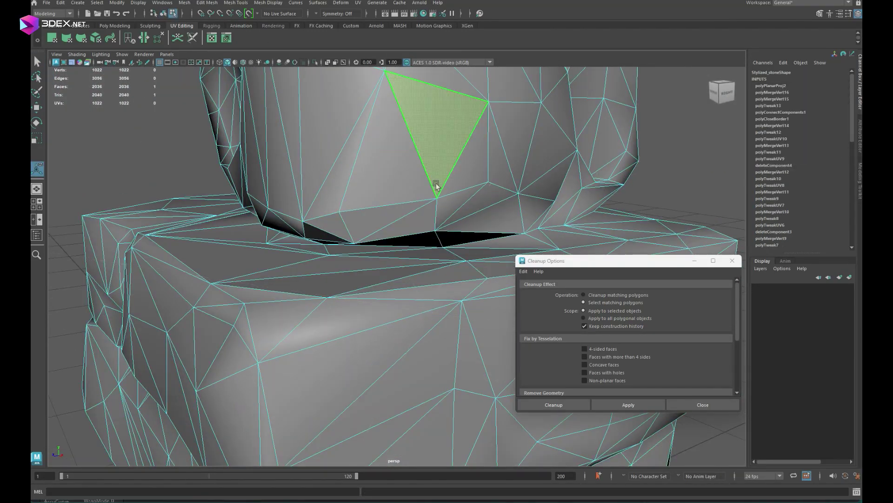
{"action": "scroll", "coordinate": [438, 185], "scroll_direction": "down", "scroll_amount": 5}
{"action": "left_click", "coordinate": [703, 405]}
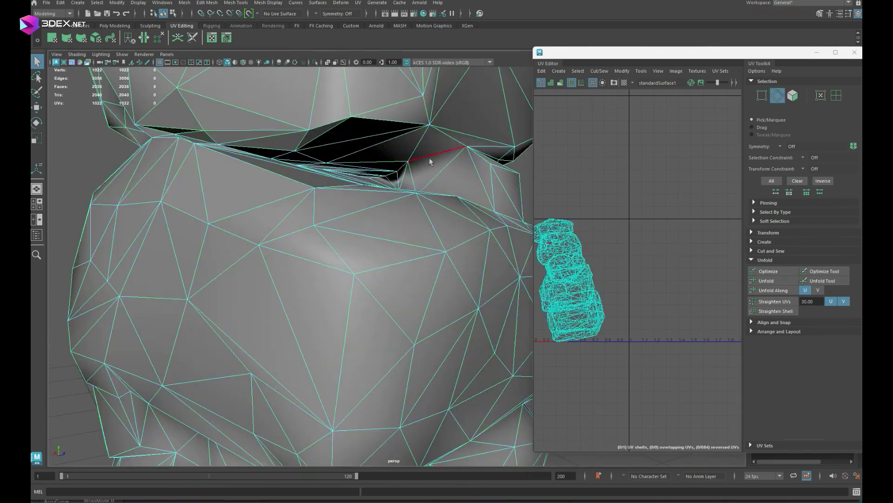
Pick edges across the stacked stones and cut them into new UV seams
{"action": "key", "text": "F10"}
{"action": "left_click", "coordinate": [444, 187]}
{"action": "key", "text": "f"}
{"action": "mouse_move", "coordinate": [419, 279]}
{"action": "left_mouse_down", "text": "alt"}
{"action": "mouse_move", "coordinate": [345, 300]}
{"action": "mouse_move", "coordinate": [299, 200]}
{"action": "mouse_move", "coordinate": [309, 265]}
{"action": "mouse_move", "coordinate": [296, 232]}
{"action": "left_mouse_up", "text": "alt"}
{"action": "left_click_drag", "start_coordinate": [367, 227], "coordinate": [201, 277], "text": "alt"}
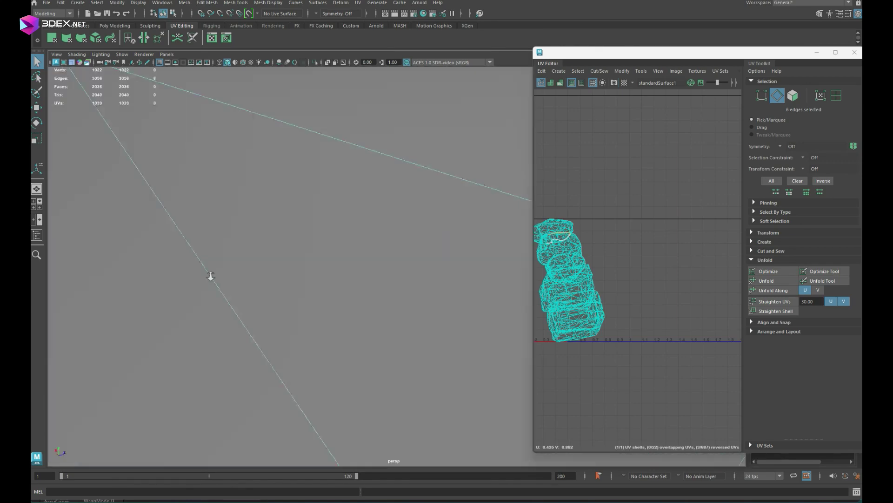
{"action": "right_click_drag", "start_coordinate": [211, 276], "coordinate": [302, 349], "text": "alt"}
{"action": "key", "text": "g"}
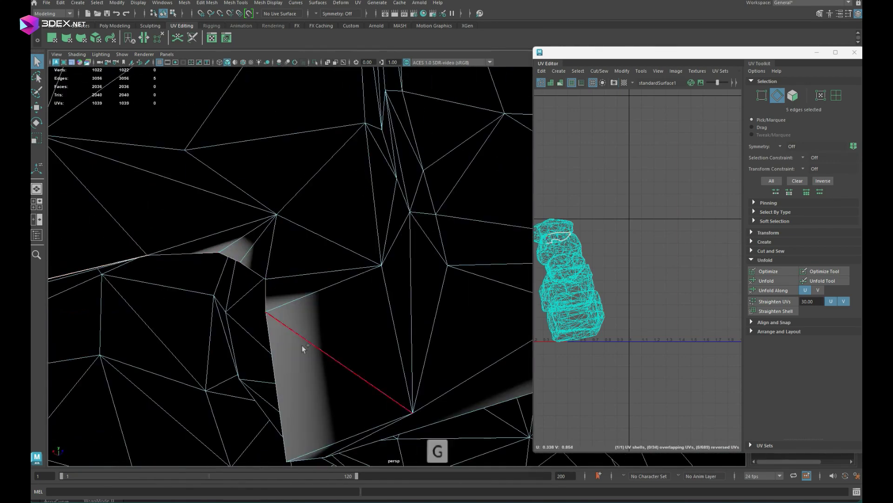
Switch to the four-view layout and add another stone face to the selection
{"action": "mouse_move", "coordinate": [251, 255]}
{"action": "left_mouse_down", "text": "alt"}
{"action": "mouse_move", "coordinate": [206, 372]}
{"action": "mouse_move", "coordinate": [389, 303]}
{"action": "mouse_move", "coordinate": [346, 339]}
{"action": "mouse_move", "coordinate": [231, 303]}
{"action": "left_mouse_up", "text": "alt"}
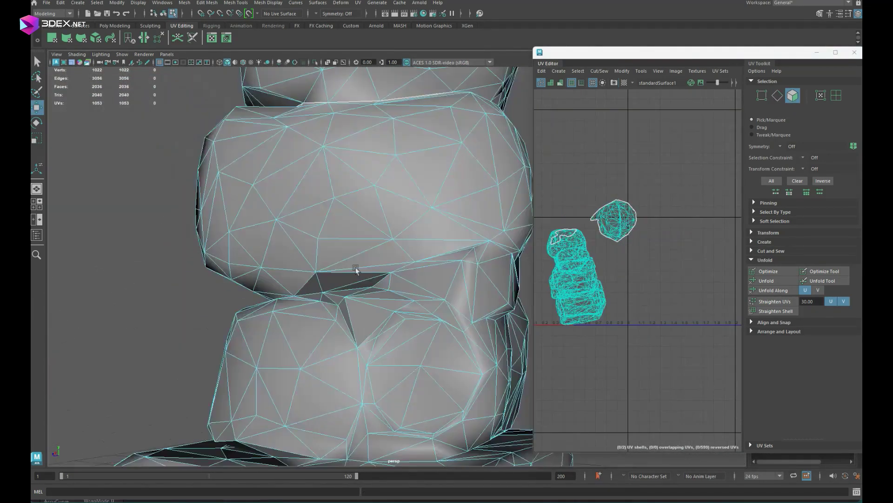
{"action": "key", "text": "f"}
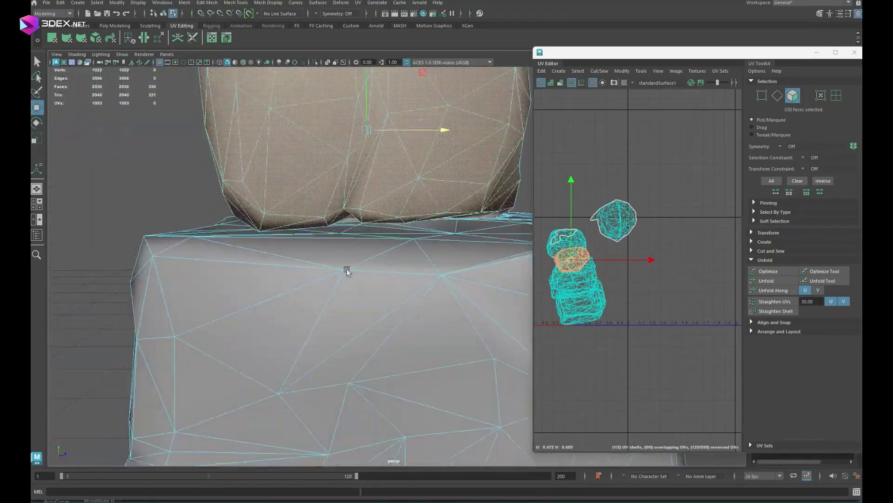
{"action": "left_click", "coordinate": [347, 272], "text": "shift"}
{"action": "left_click_drag", "start_coordinate": [346, 272], "coordinate": [335, 236], "text": "alt"}
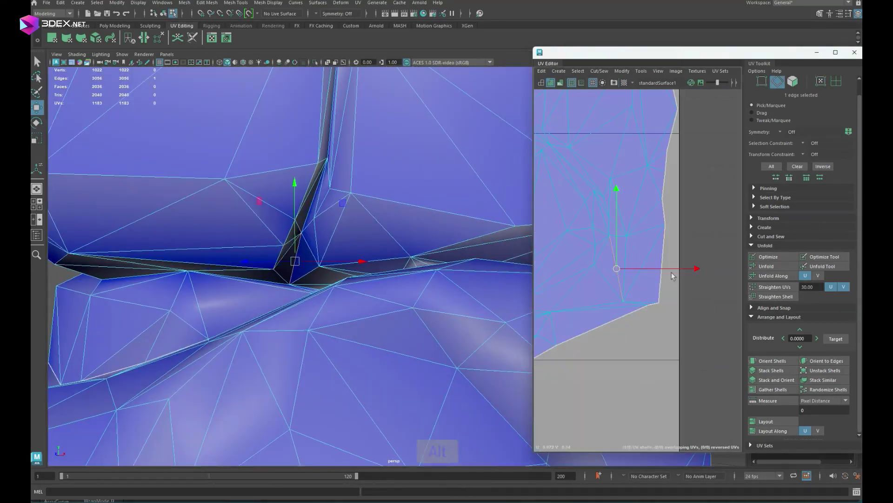
Cut the last UV seam along the chosen edge and frame the selection
{"action": "key", "text": "g"}
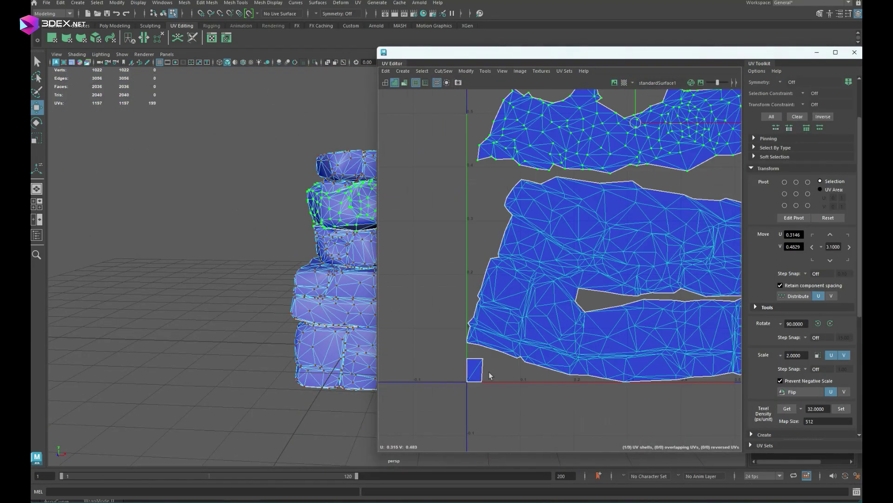
{"action": "key", "text": "f"}
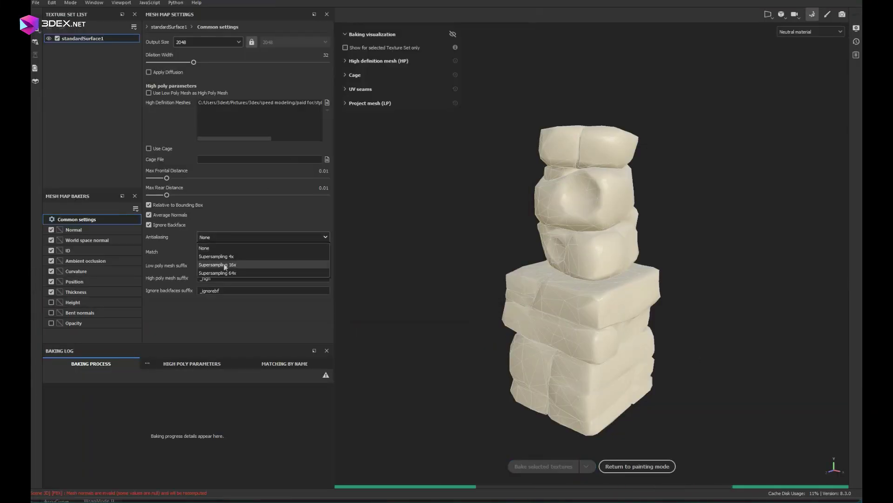
Bake mesh maps with antialiasing and matching options, then set a grey main stone colour
{"action": "left_click", "coordinate": [226, 264]}
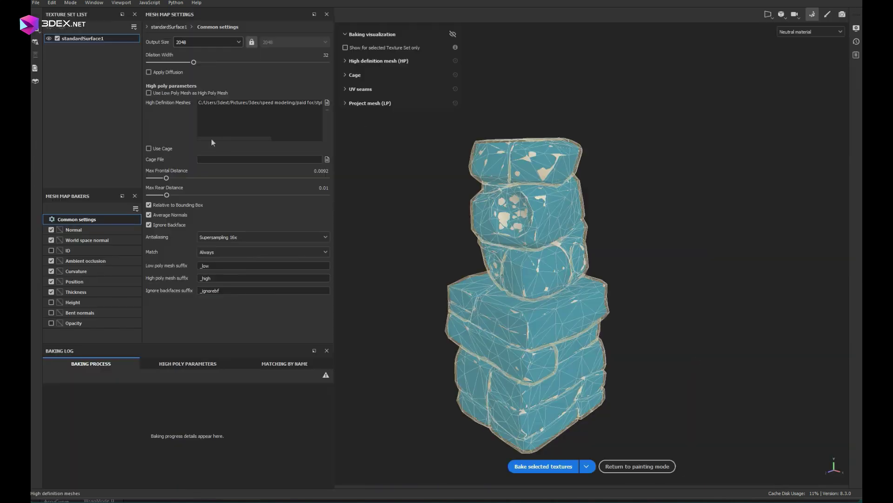
{"action": "left_click", "coordinate": [544, 466]}
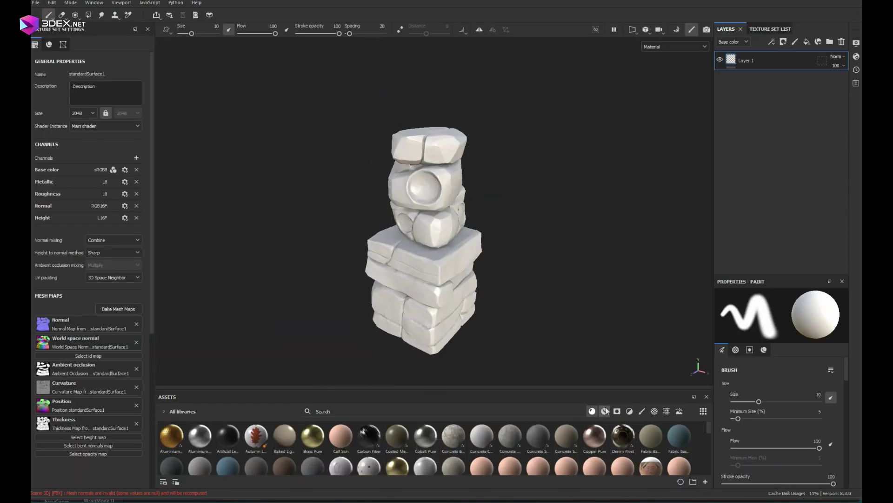
{"action": "left_click", "coordinate": [768, 131]}
{"action": "left_click", "coordinate": [815, 388]}
{"action": "left_click", "coordinate": [703, 442]}
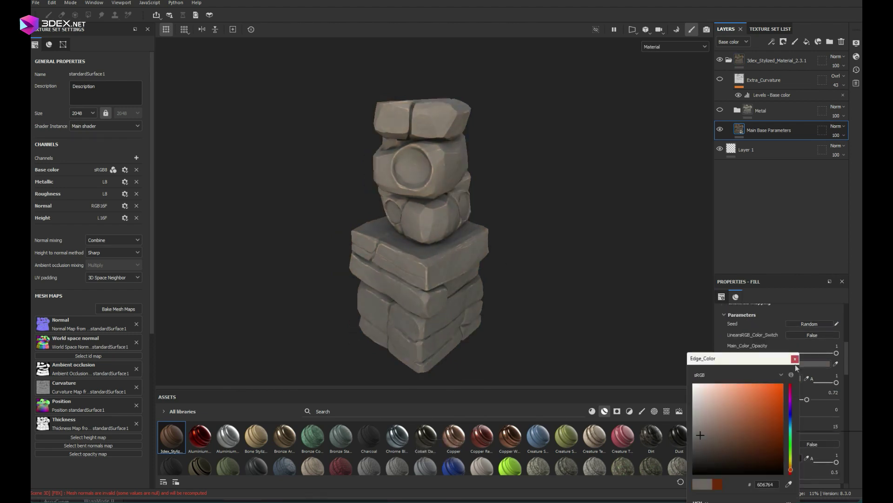
Set the fill's Soft Edge colour to a light grey
{"action": "scroll", "coordinate": [781, 395], "scroll_direction": "down", "scroll_amount": 2}
{"action": "left_click_drag", "start_coordinate": [807, 375], "coordinate": [747, 375]}
{"action": "scroll", "coordinate": [787, 372], "scroll_direction": "down", "scroll_amount": 2}
{"action": "left_click", "coordinate": [794, 358]}
{"action": "left_click", "coordinate": [701, 429]}
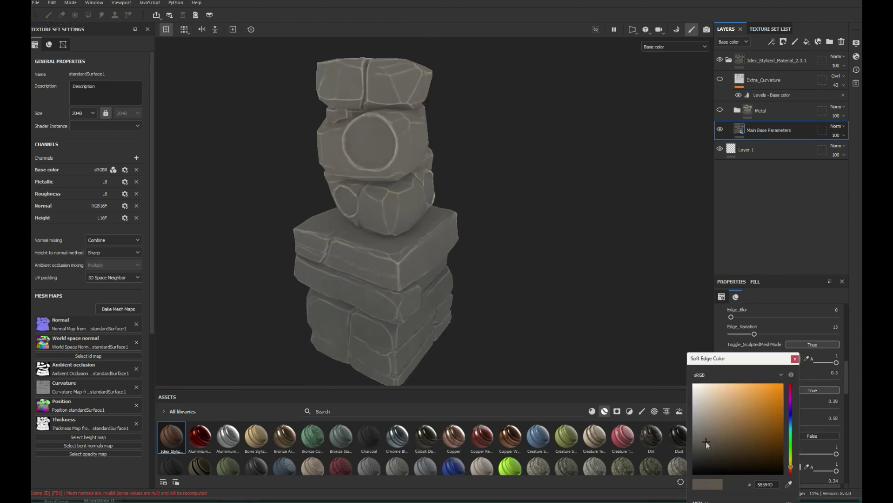
Set Curvature Intensity to 0.12 and add a touch of Baked Lighting
{"action": "left_click_drag", "start_coordinate": [419, 209], "coordinate": [472, 236], "text": "alt"}
{"action": "scroll", "coordinate": [766, 439], "scroll_direction": "down", "scroll_amount": 3}
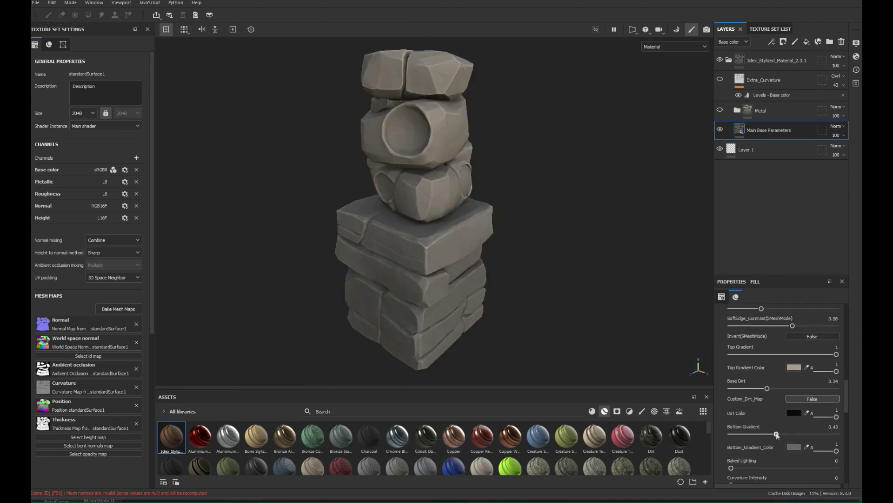
{"action": "left_click", "coordinate": [776, 435]}
{"action": "key", "text": "c"}
{"action": "left_click_drag", "start_coordinate": [410, 240], "coordinate": [471, 266], "text": "alt"}
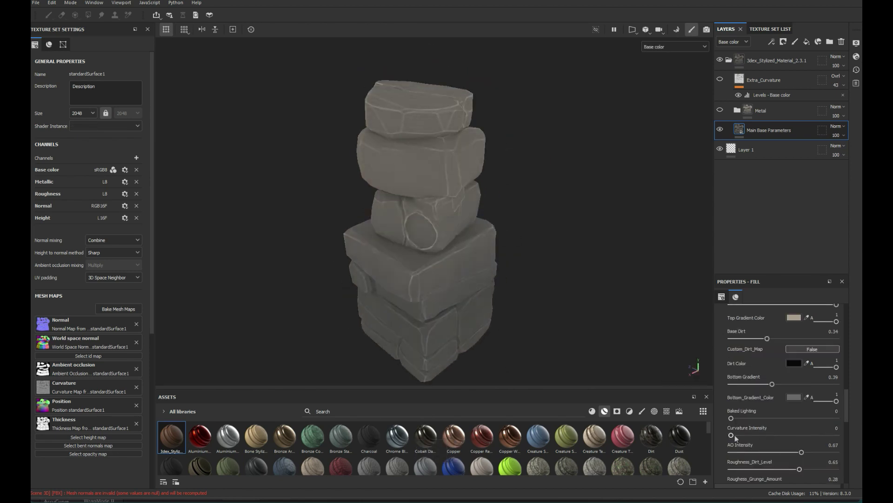
{"action": "left_click_drag", "start_coordinate": [731, 435], "coordinate": [743, 434]}
{"action": "left_click", "coordinate": [790, 419]}
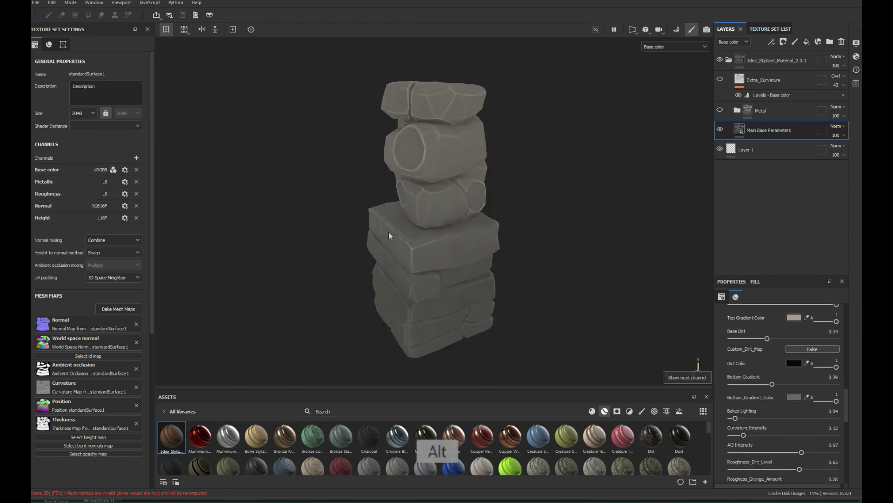
Lower AO Intensity to 0.62 and roughness to 0.48, and raise roughness grunge
{"action": "scroll", "coordinate": [782, 335], "scroll_direction": "up", "scroll_amount": 2}
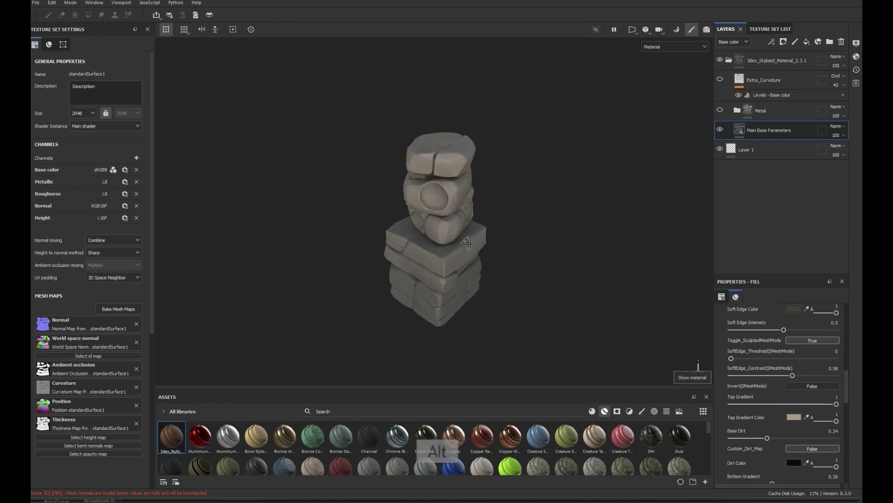
{"action": "scroll", "coordinate": [758, 335], "scroll_direction": "down", "scroll_amount": 5}
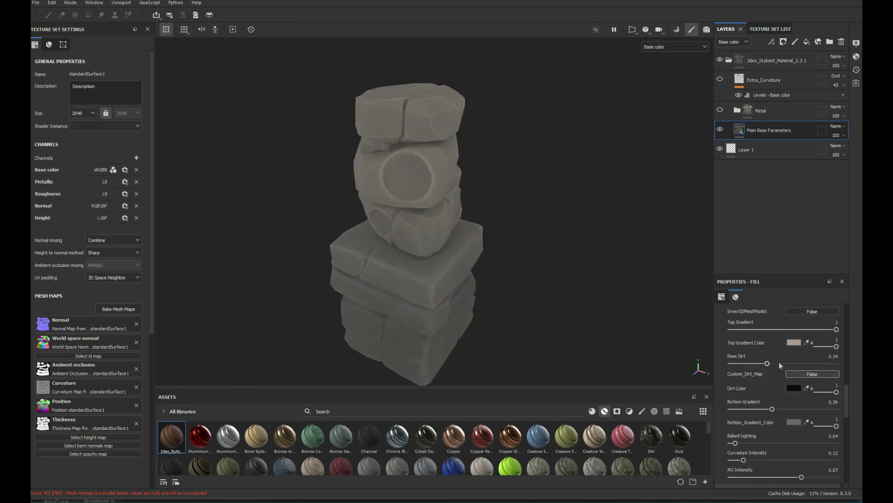
{"action": "left_click_drag", "start_coordinate": [419, 233], "coordinate": [419, 196], "text": "alt"}
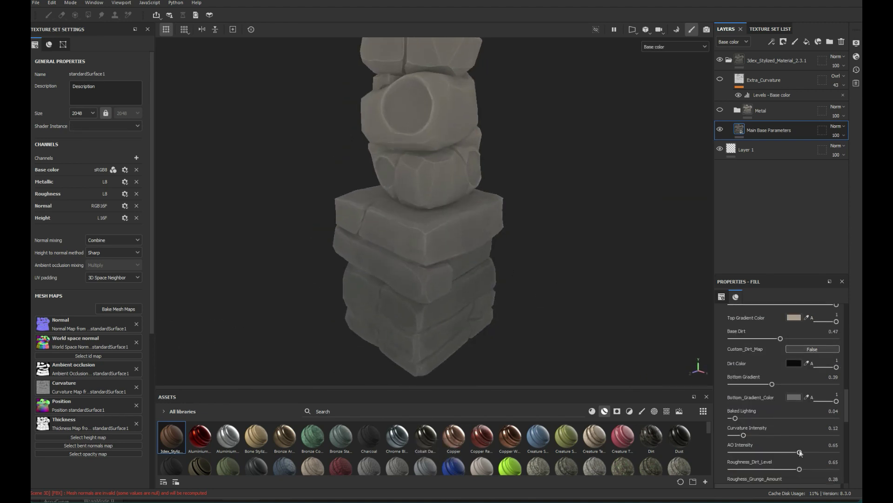
{"action": "scroll", "coordinate": [799, 452], "scroll_direction": "down", "scroll_amount": 1}
{"action": "left_click_drag", "start_coordinate": [419, 233], "coordinate": [382, 210], "text": "alt"}
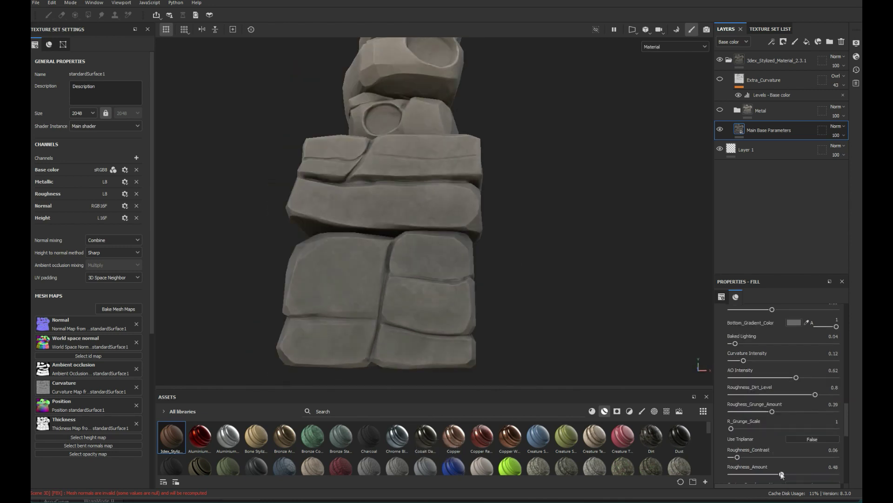
{"action": "left_click", "coordinate": [782, 473]}
{"action": "left_click_drag", "start_coordinate": [559, 307], "coordinate": [573, 316], "text": "alt"}
{"action": "left_click_drag", "start_coordinate": [759, 412], "coordinate": [769, 412]}
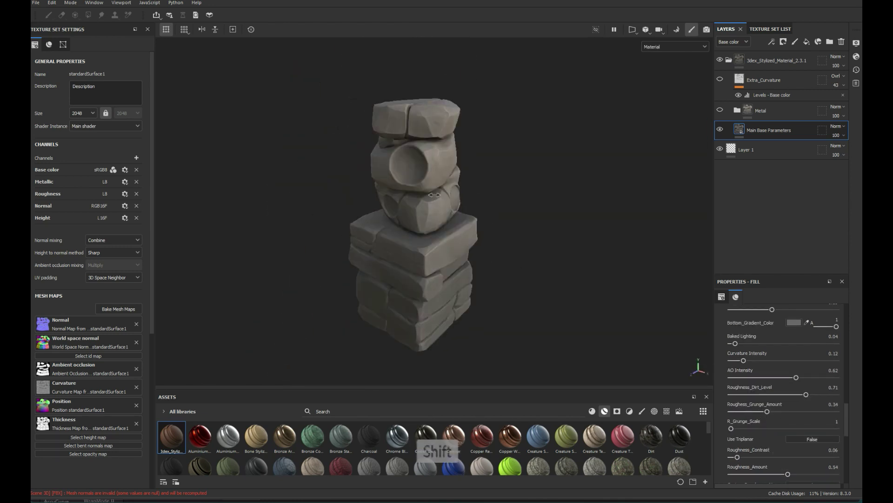
Revisit the stone's Main colour and orbit the pillar to check the result
{"action": "left_click_drag", "start_coordinate": [485, 246], "coordinate": [420, 203], "text": "alt"}
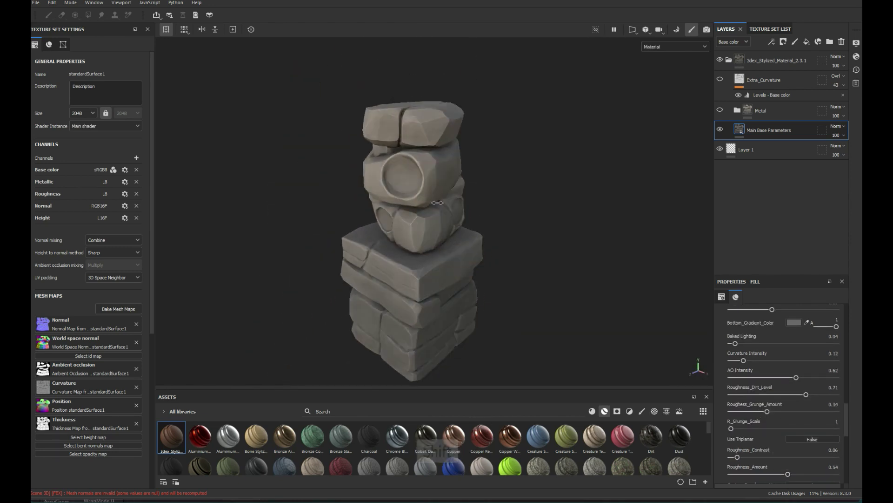
{"action": "scroll", "coordinate": [782, 372], "scroll_direction": "up", "scroll_amount": 5}
{"action": "left_click", "coordinate": [814, 364]}
{"action": "left_click_drag", "start_coordinate": [455, 267], "coordinate": [559, 228], "text": "alt"}
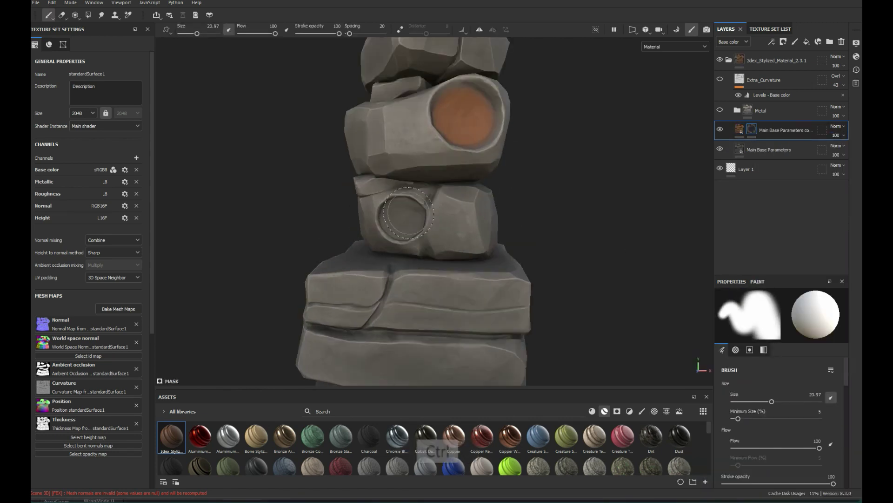
Add a black mask to the emissive fill layer
{"action": "left_click_drag", "start_coordinate": [452, 215], "coordinate": [442, 209], "text": "alt"}
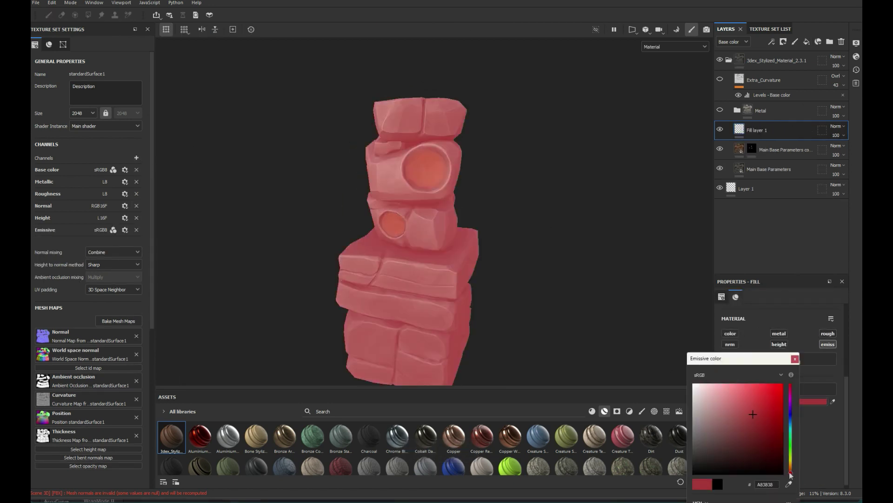
{"action": "right_click", "coordinate": [745, 130]}
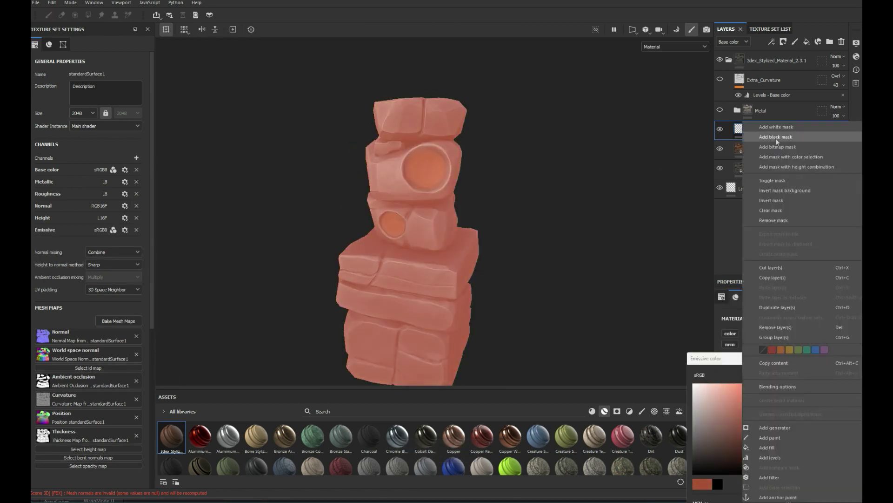
{"action": "left_click", "coordinate": [763, 126]}
Inspect the upper socket up close and confirm the red emissive colour
{"action": "mouse_move", "coordinate": [512, 195]}
{"action": "left_mouse_down", "text": "alt"}
{"action": "mouse_move", "coordinate": [540, 195]}
{"action": "mouse_move", "coordinate": [432, 230]}
{"action": "mouse_move", "coordinate": [409, 200]}
{"action": "left_mouse_up", "text": "alt"}
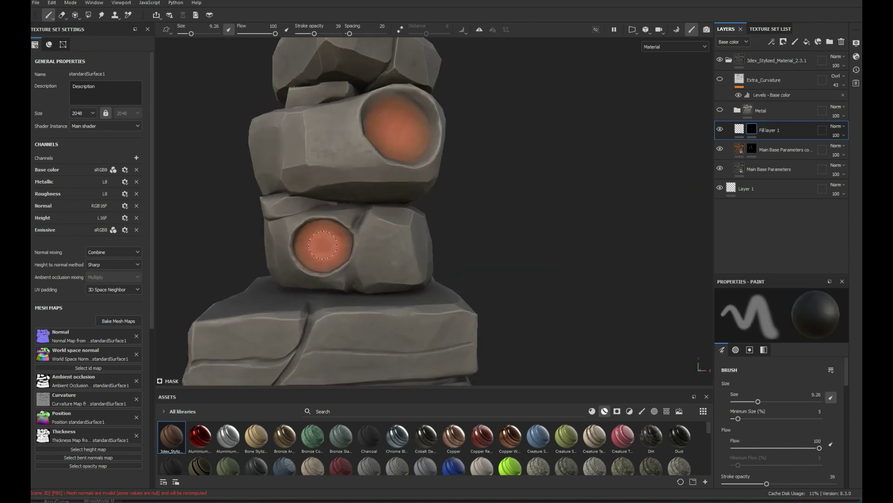
{"action": "scroll", "coordinate": [409, 200], "scroll_direction": "down", "scroll_amount": 3}
{"action": "scroll", "coordinate": [390, 183], "scroll_direction": "up", "scroll_amount": 5}
{"action": "right_click_drag", "start_coordinate": [372, 183], "coordinate": [390, 182], "text": "ctrl"}
{"action": "left_click_drag", "start_coordinate": [391, 183], "coordinate": [292, 218], "text": "alt"}
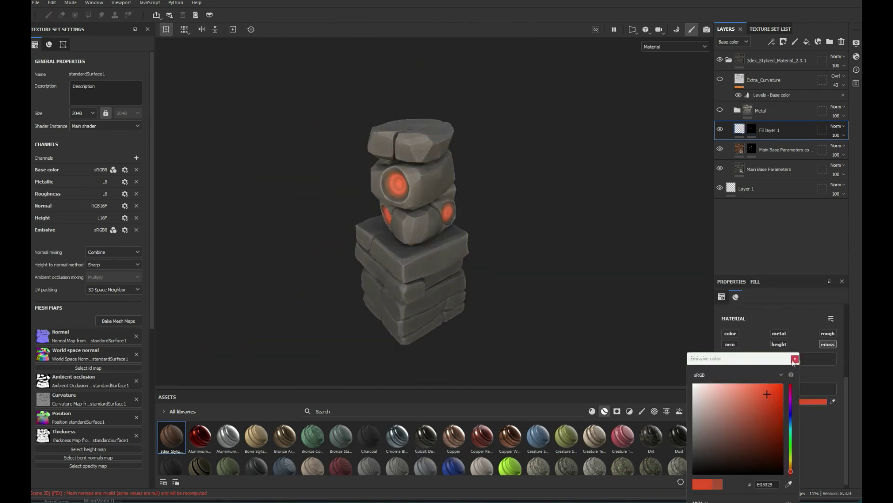
{"action": "left_click", "coordinate": [795, 359]}
{"action": "left_click", "coordinate": [721, 80]}
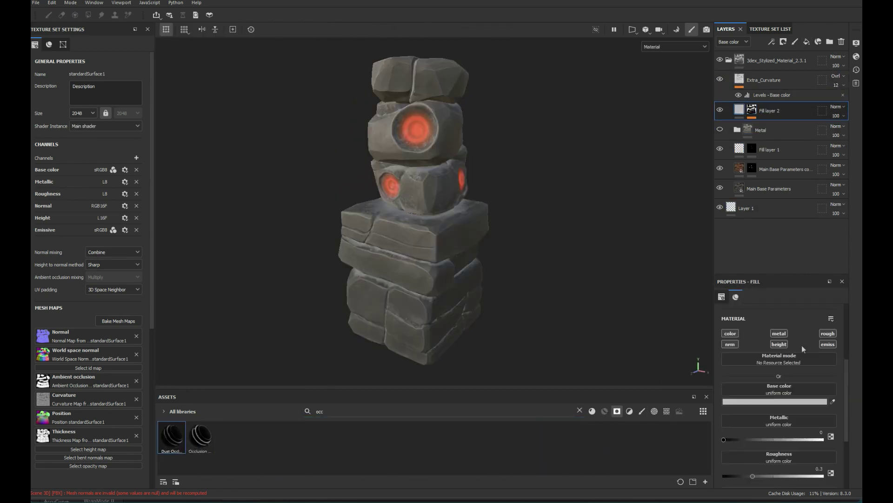
Make a dark grey fill layer masked to the stone edges
{"action": "left_click", "coordinate": [774, 401]}
{"action": "left_click", "coordinate": [696, 432]}
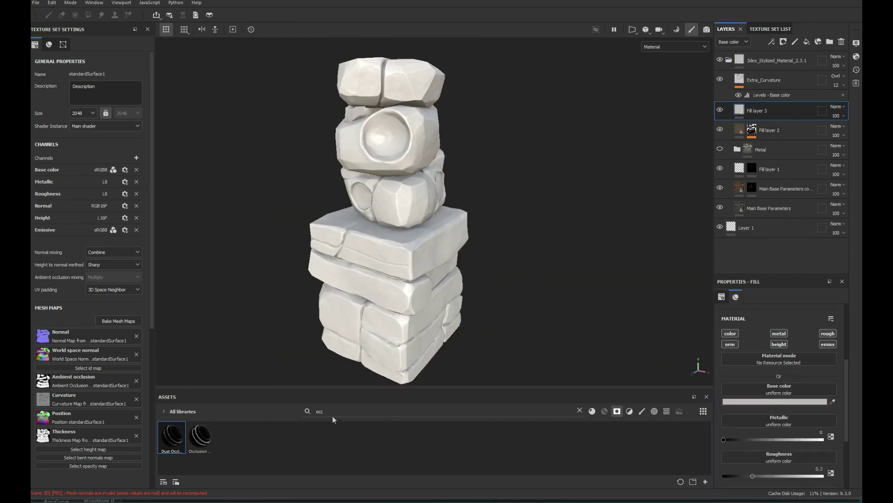
{"action": "type", "text": "edge"}
{"action": "left_click_drag", "start_coordinate": [539, 436], "coordinate": [763, 114]}
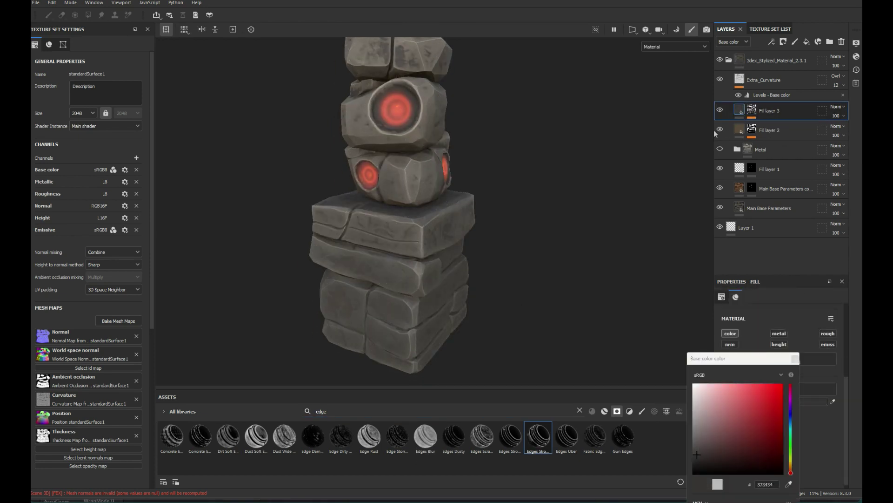
Reframe the totem and bring up the viewport Display Settings
{"action": "left_click_drag", "start_coordinate": [502, 210], "coordinate": [462, 181], "text": "alt"}
{"action": "left_click_drag", "start_coordinate": [700, 459], "coordinate": [853, 110], "text": "alt"}
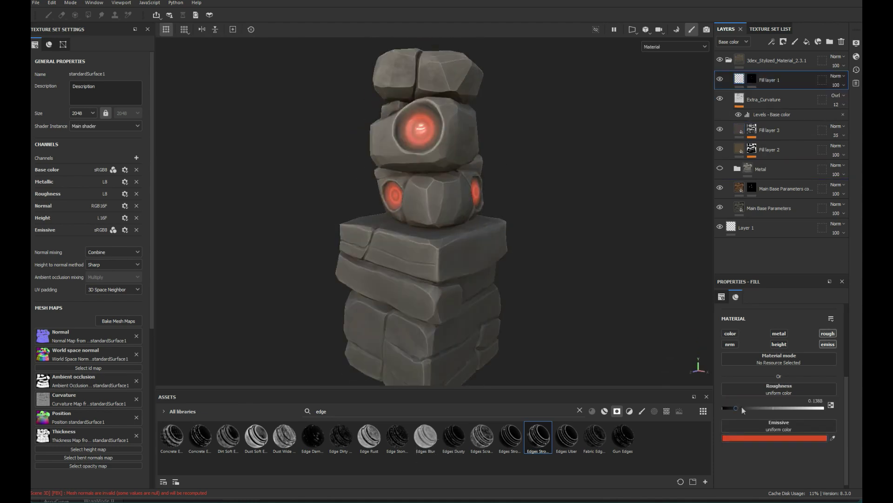
{"action": "left_click", "coordinate": [856, 43]}
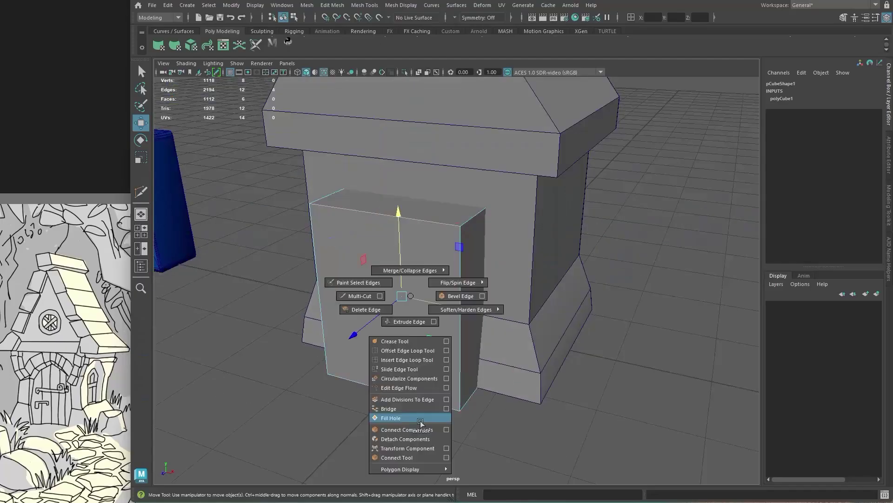
Select ExponentialHeightFog and lower its Start Distance to 1240
{"action": "left_click", "coordinate": [420, 429]}
{"action": "left_click_drag", "start_coordinate": [420, 429], "coordinate": [445, 260], "text": "alt"}
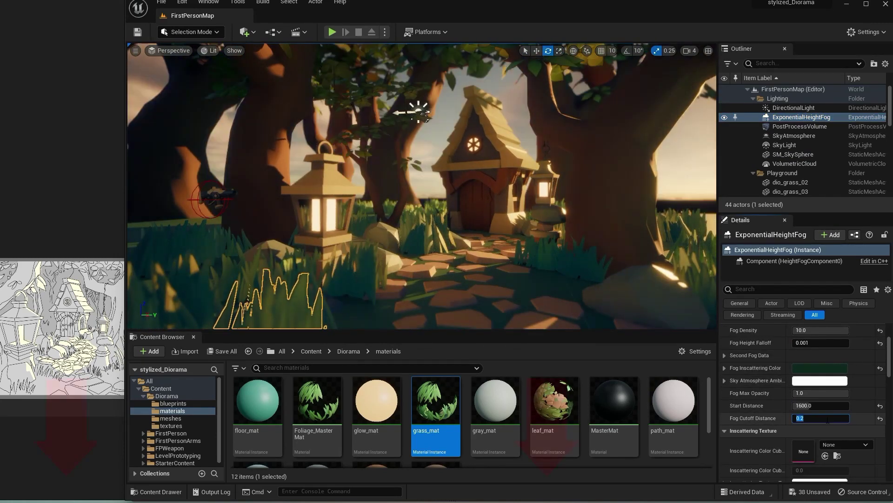
{"action": "left_click_drag", "start_coordinate": [818, 408], "coordinate": [791, 408]}
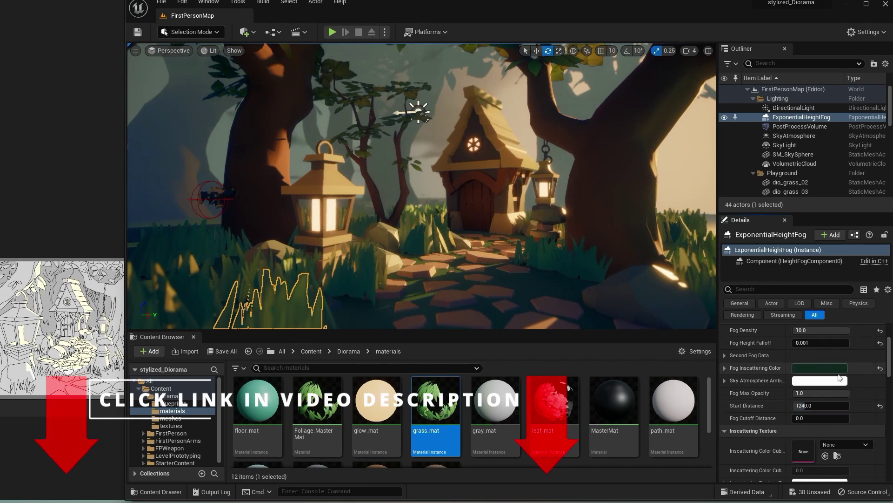